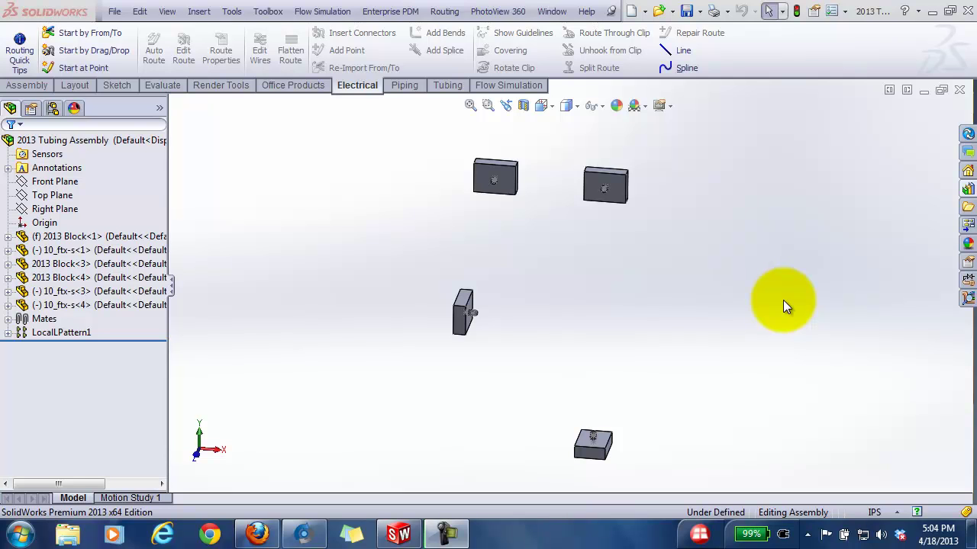
# Bring up the Routing menu's Flexible Tubing options for standard tubes
pyautogui.click(442, 12)
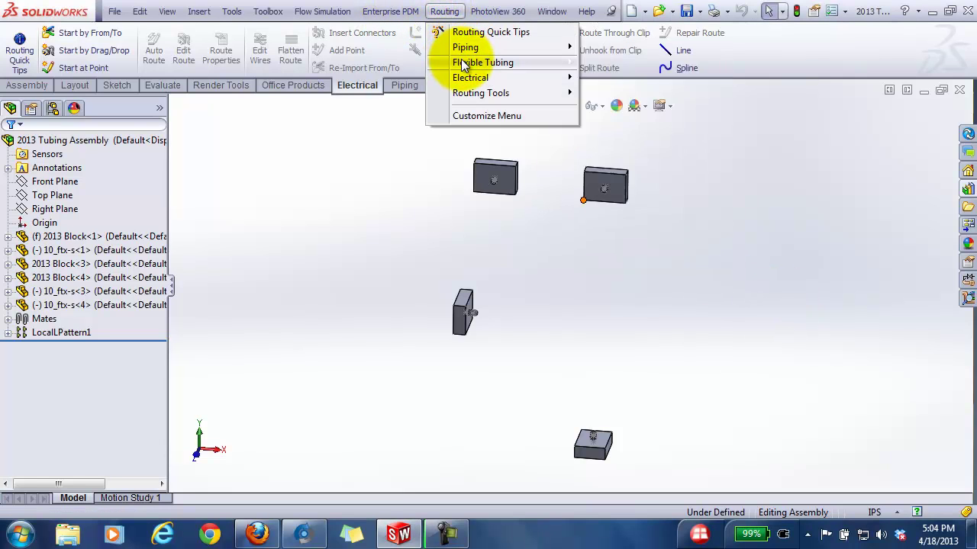
pyautogui.moveTo(463, 65)
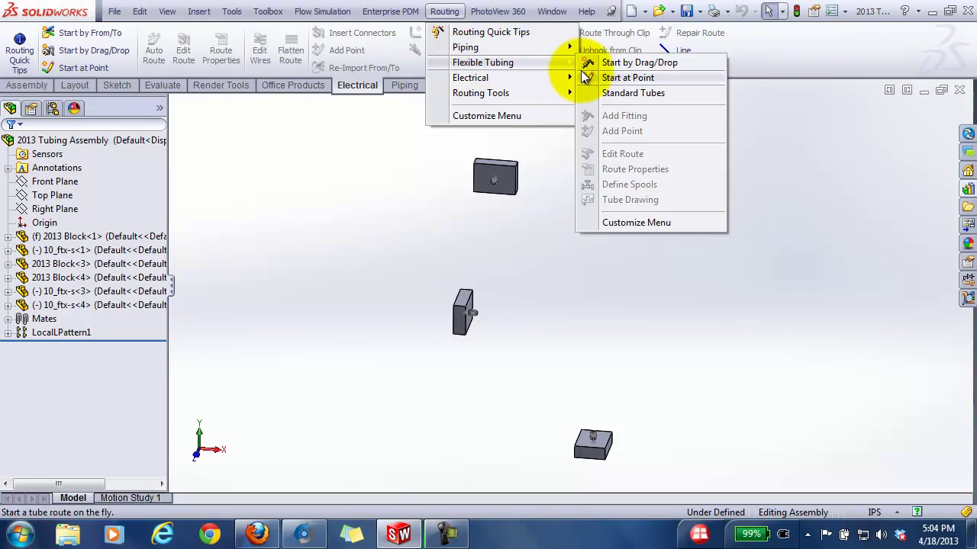
# Start a standard tube and choose 08-32-6000 from Available Tubes
pyautogui.click(622, 92)
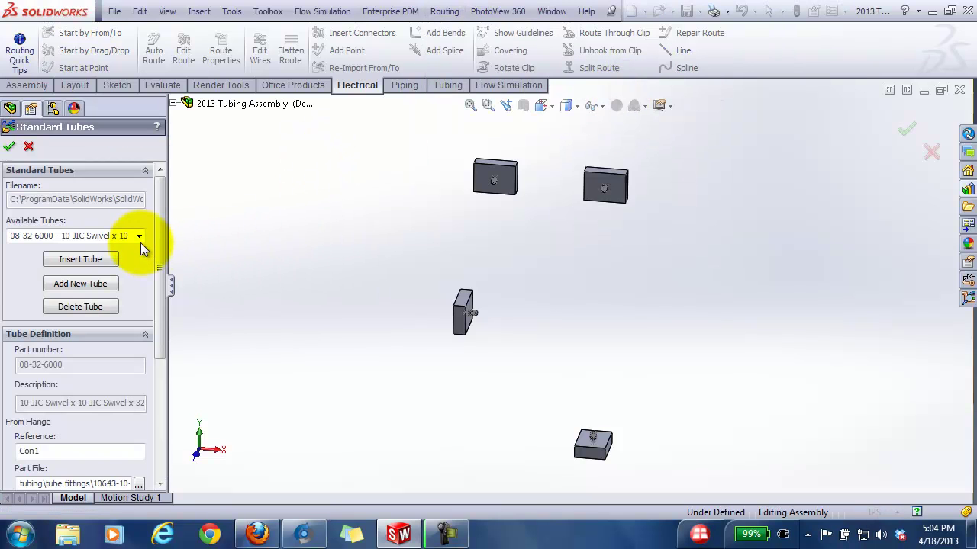
pyautogui.click(139, 236)
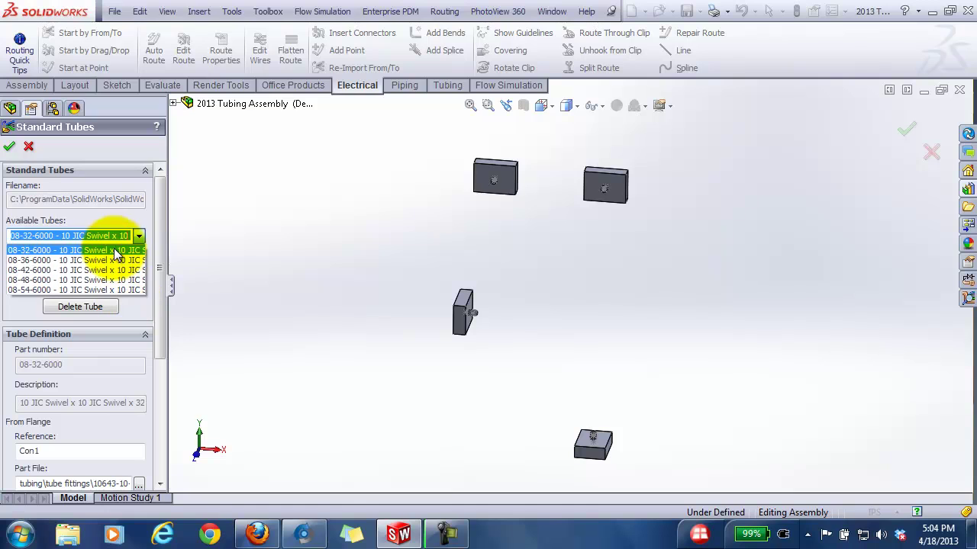
pyautogui.click(112, 250)
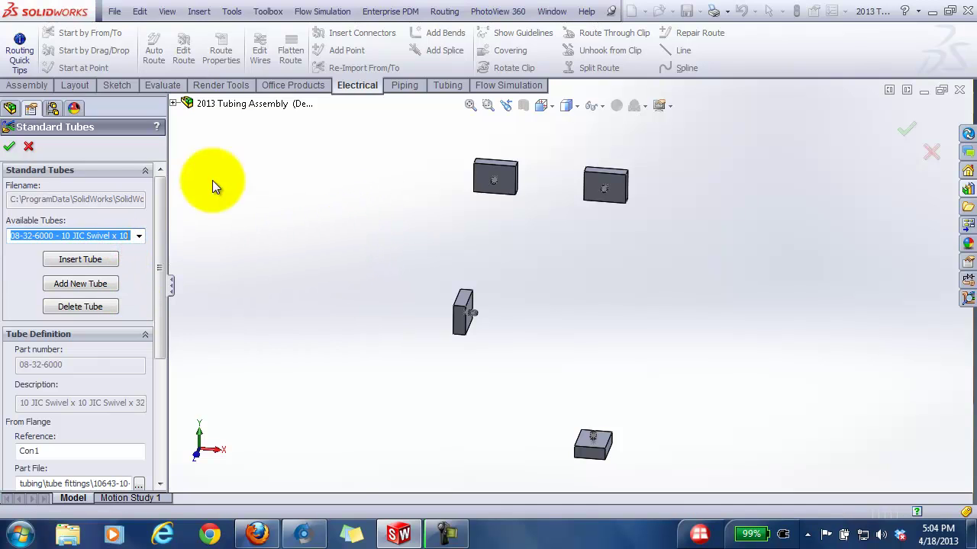
pyautogui.moveTo(158, 198); pyautogui.dragTo(189, 328)
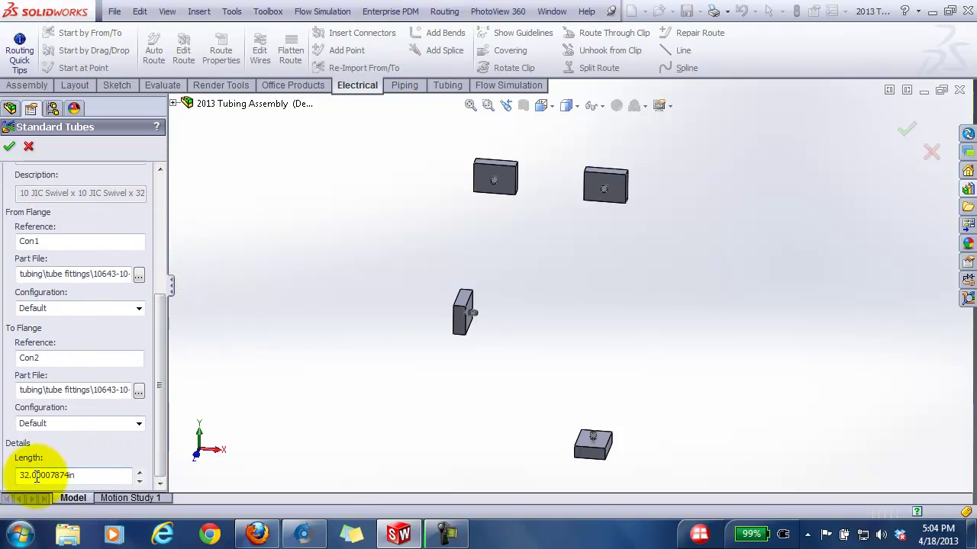
pyautogui.moveTo(160, 414); pyautogui.dragTo(163, 254)
# Insert the tube, placing Con1 on the side block and Con2 on the bottom block
pyautogui.click(80, 260)
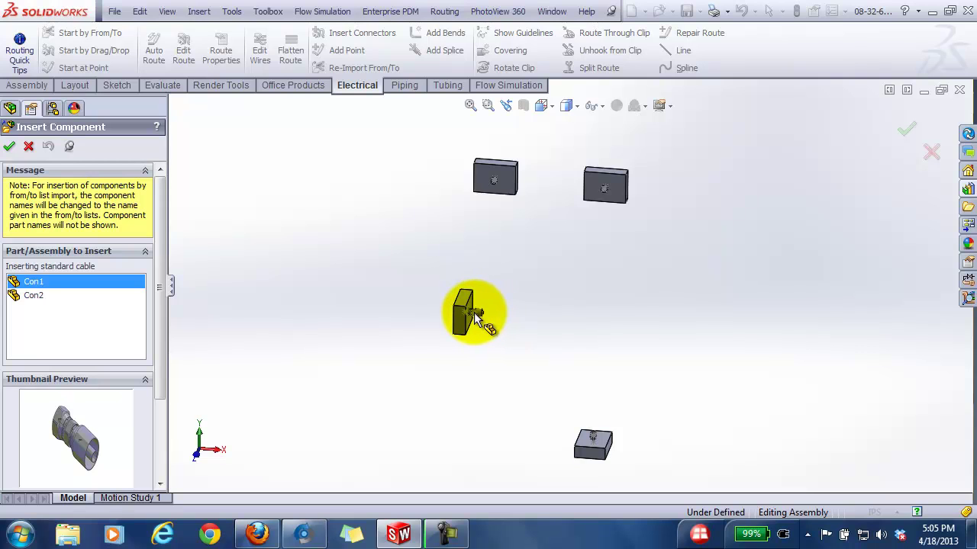
pyautogui.scroll(5, 474, 312)
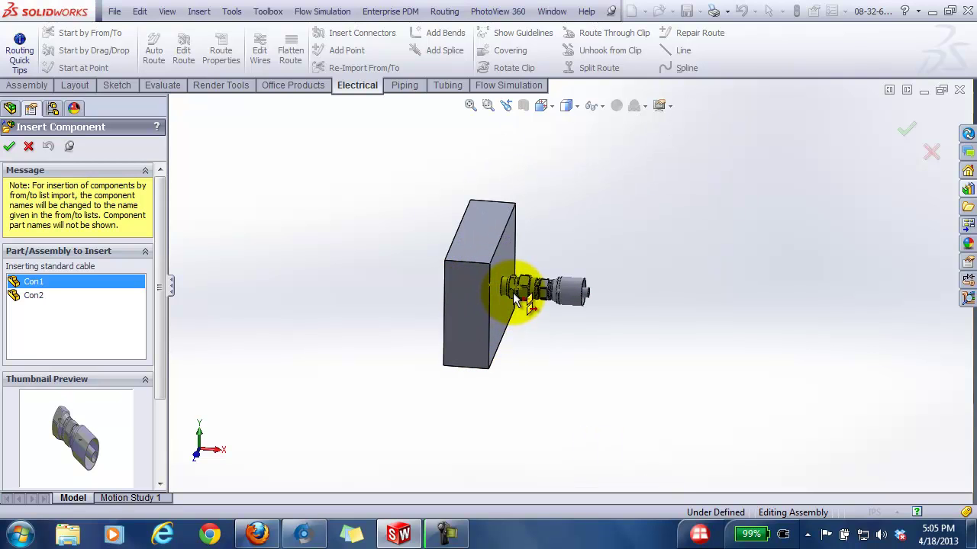
pyautogui.click(513, 294)
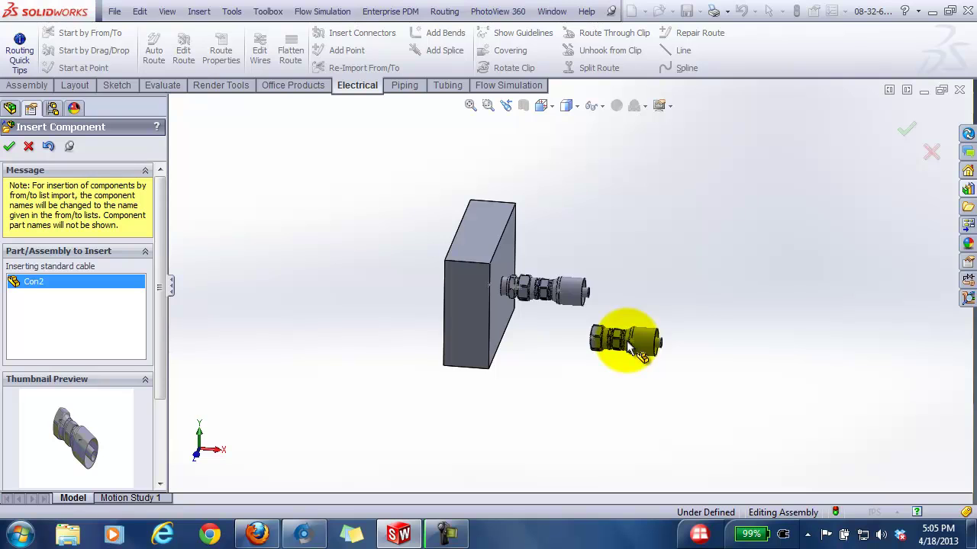
pyautogui.scroll(-5, 655, 352)
pyautogui.scroll(5, 655, 352)
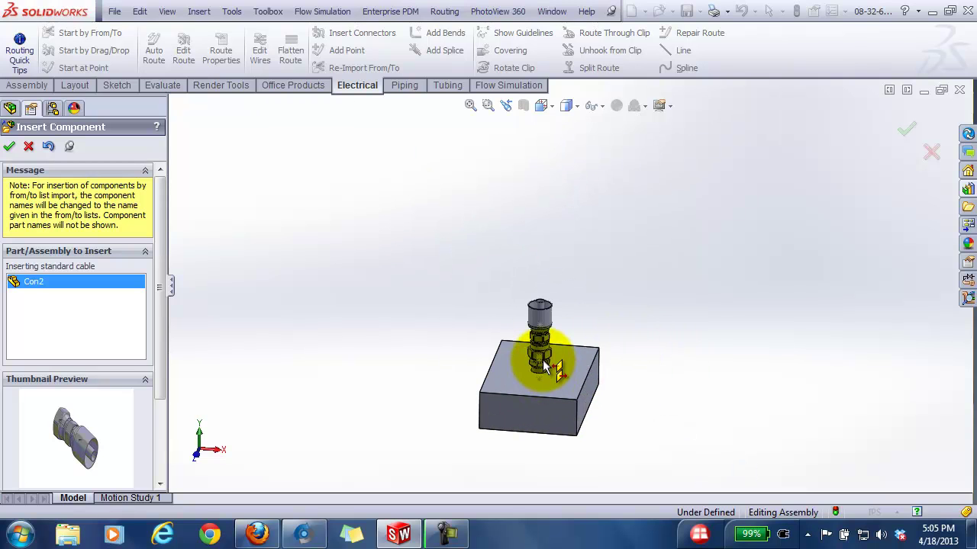
pyautogui.click(543, 362)
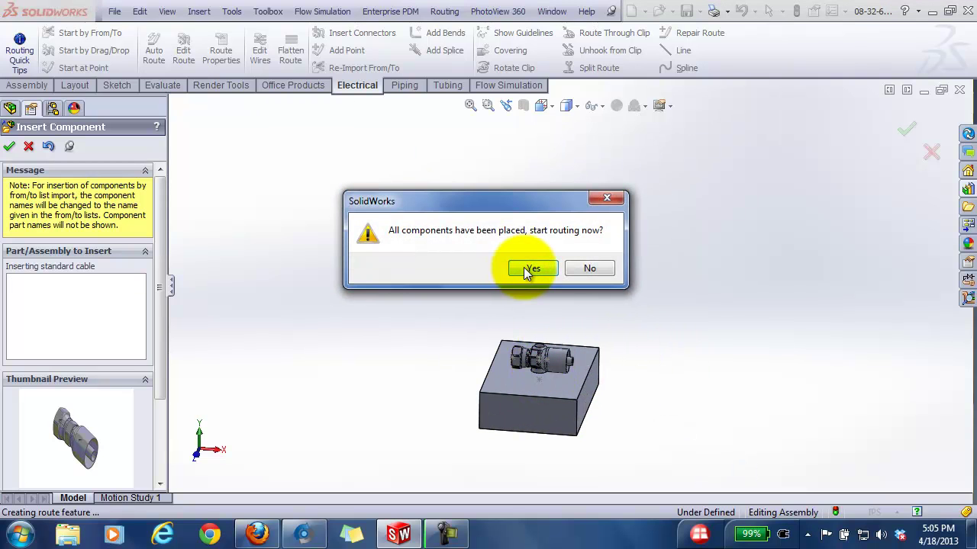
# Accept the auto route, exit the 3D sketch and component editing, and zoom to fit
pyautogui.click(524, 268)
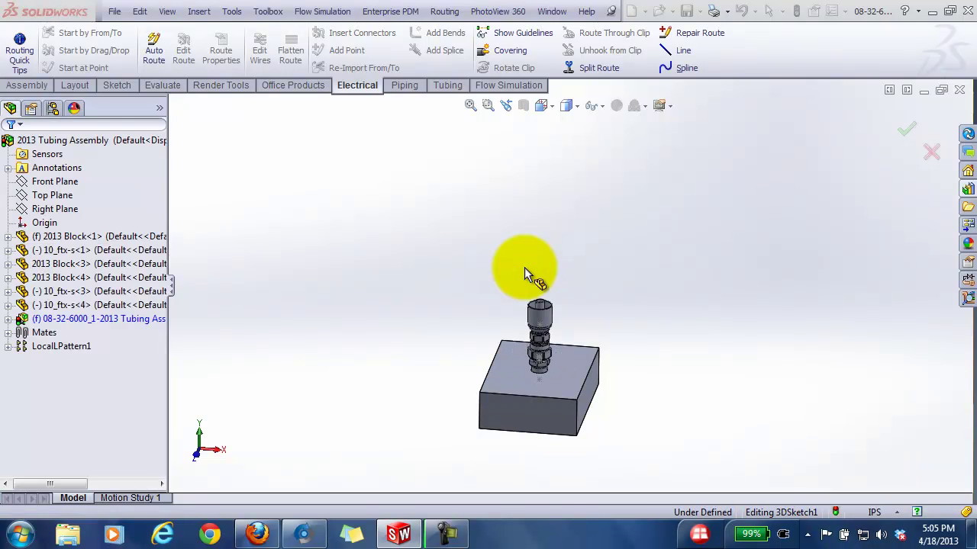
pyautogui.click(905, 130)
pyautogui.click(902, 130)
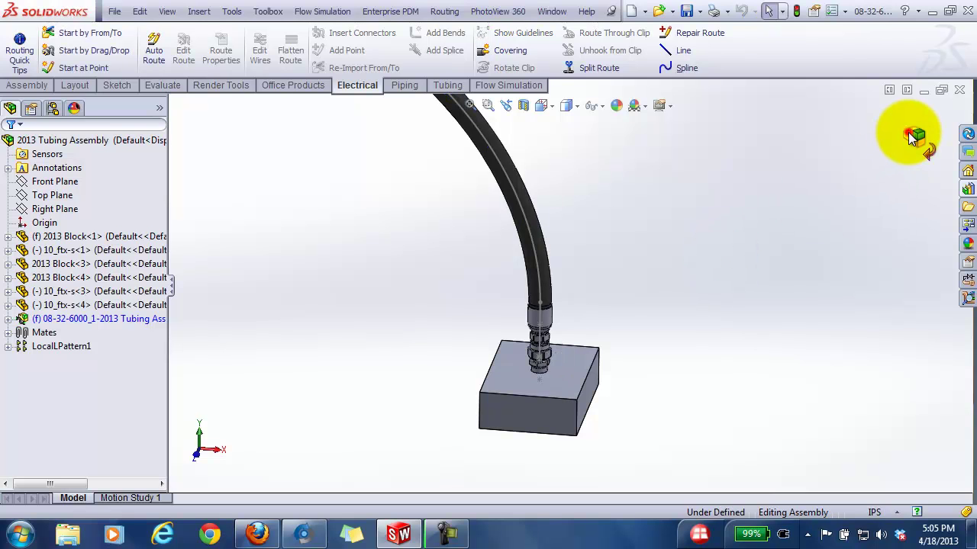
pyautogui.click(914, 136)
pyautogui.press('f')
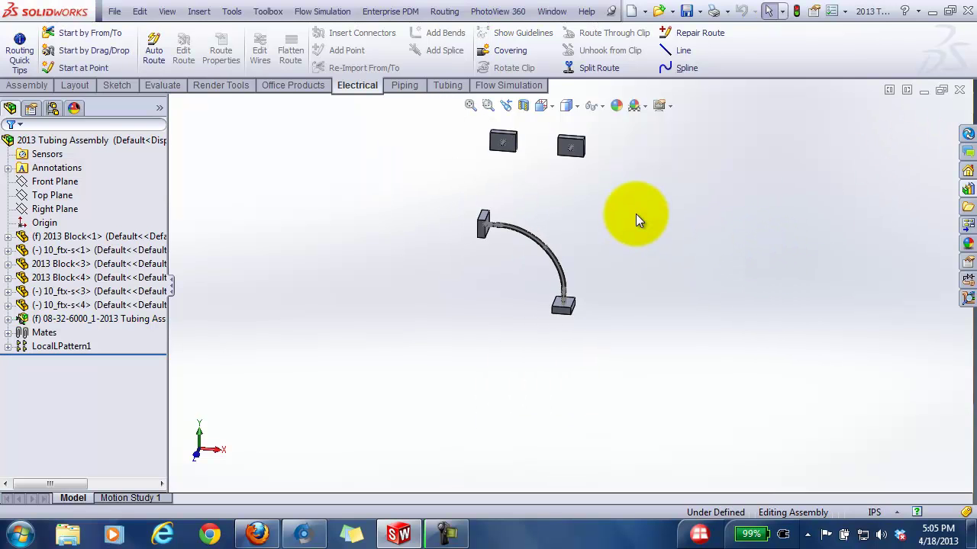
pyautogui.scroll(-5, 561, 211)
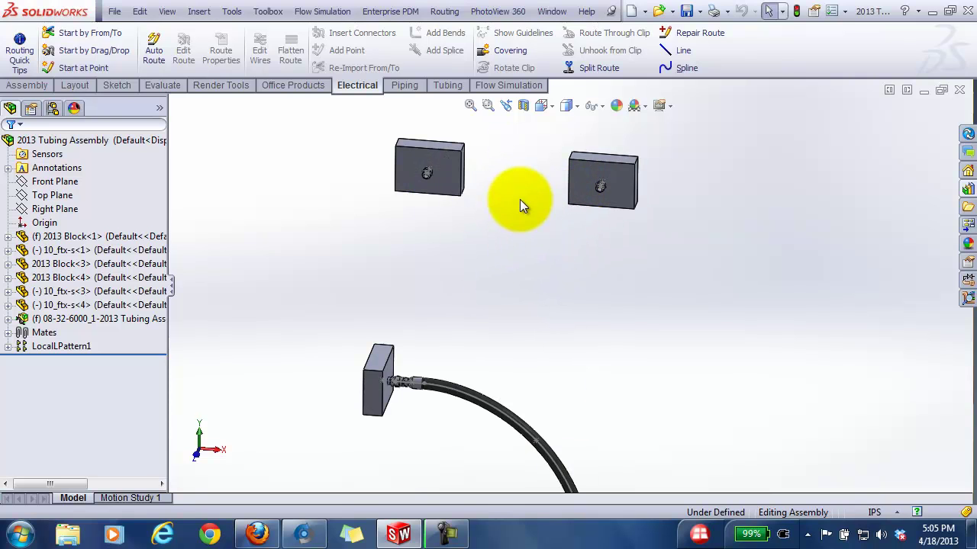
pyautogui.scroll(-2, 520, 197)
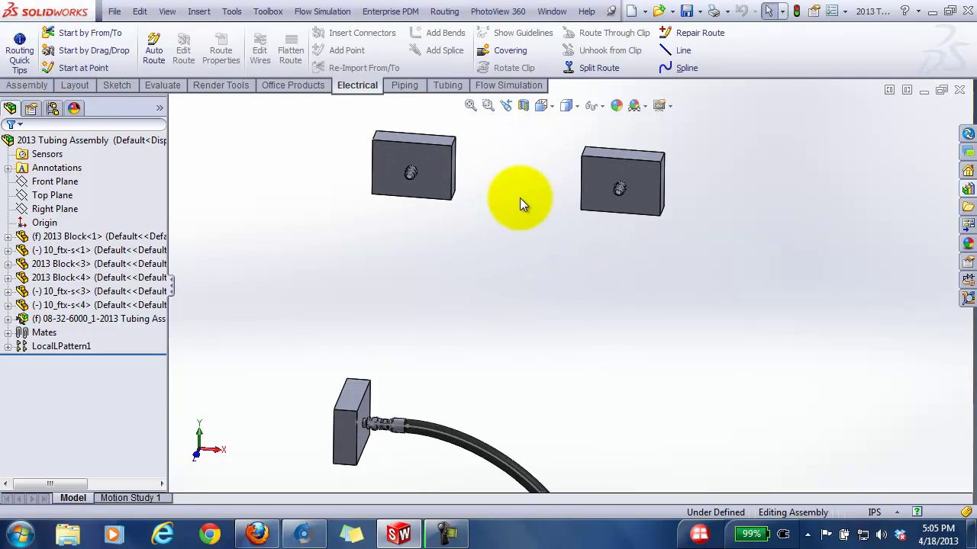
# Insert another 08-32-6000 standard tube with fittings on the upper-left and upper-right blocks
pyautogui.click(442, 12)
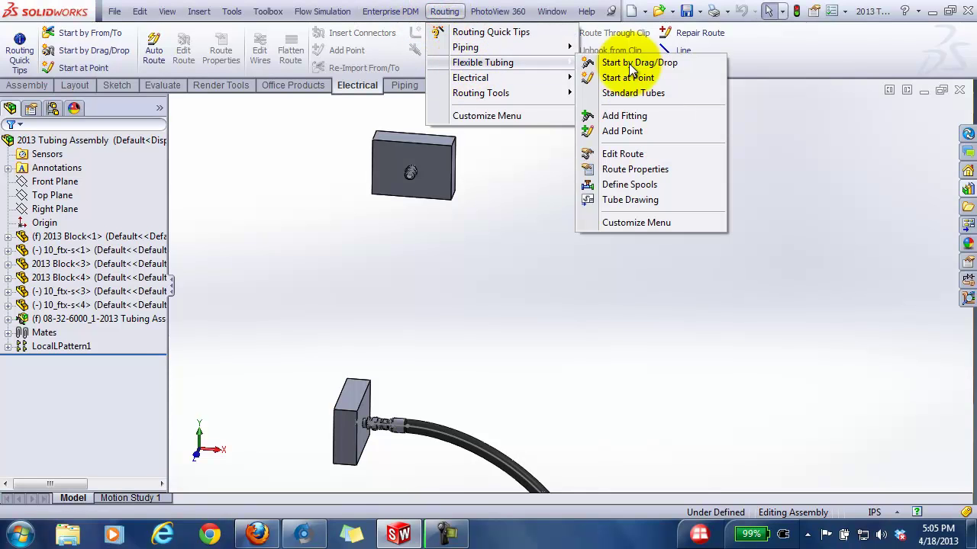
pyautogui.click(645, 94)
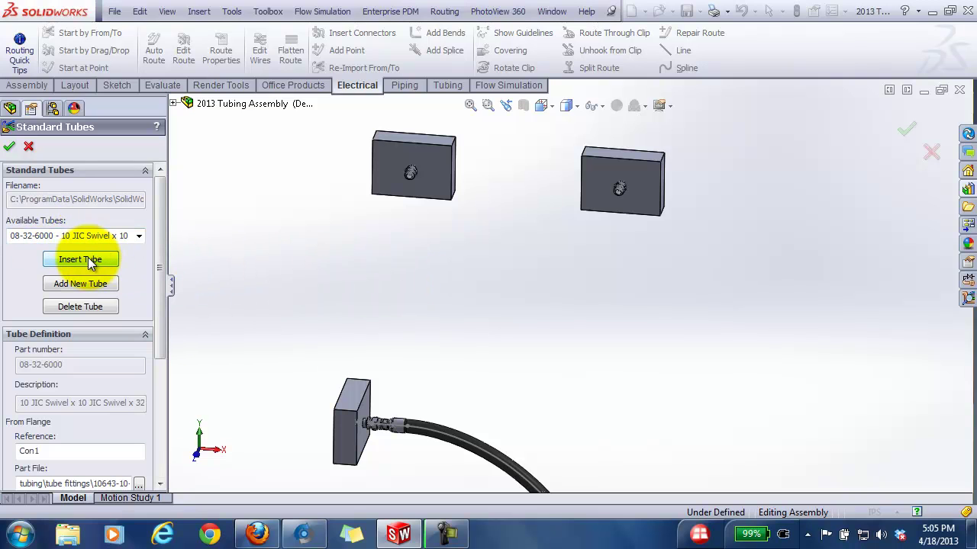
pyautogui.click(90, 262)
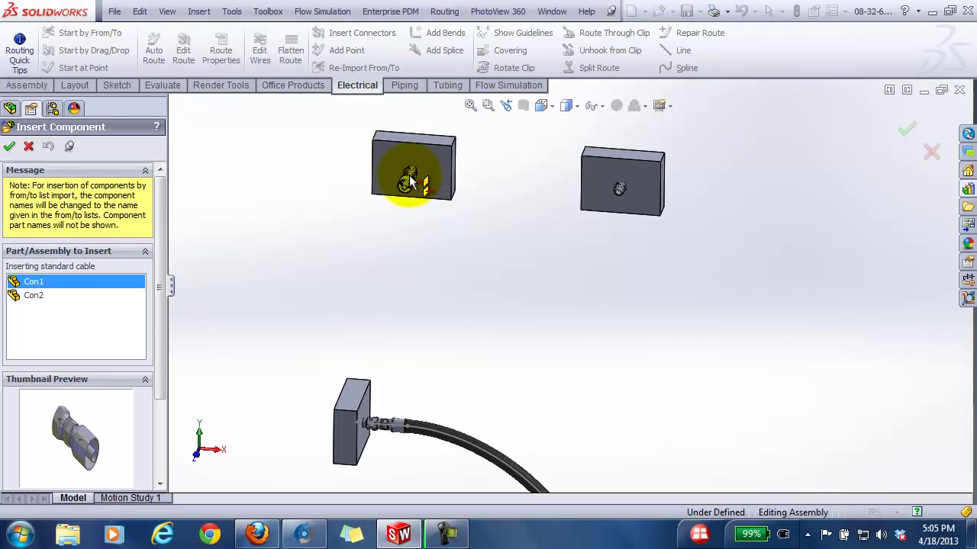
pyautogui.click(409, 180)
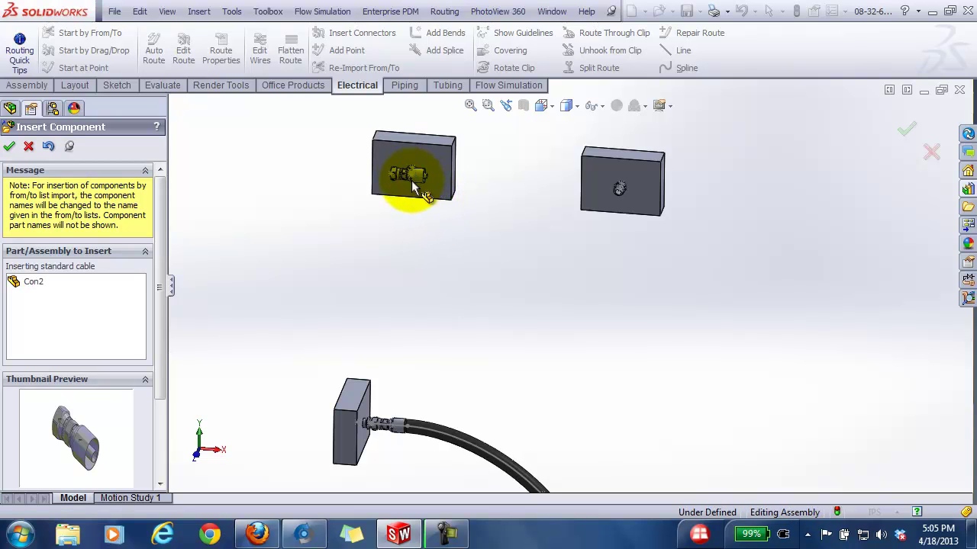
pyautogui.click(617, 196)
# Accept the auto route, exit the sketch and component, and orbit to view both hoses
pyautogui.click(545, 269)
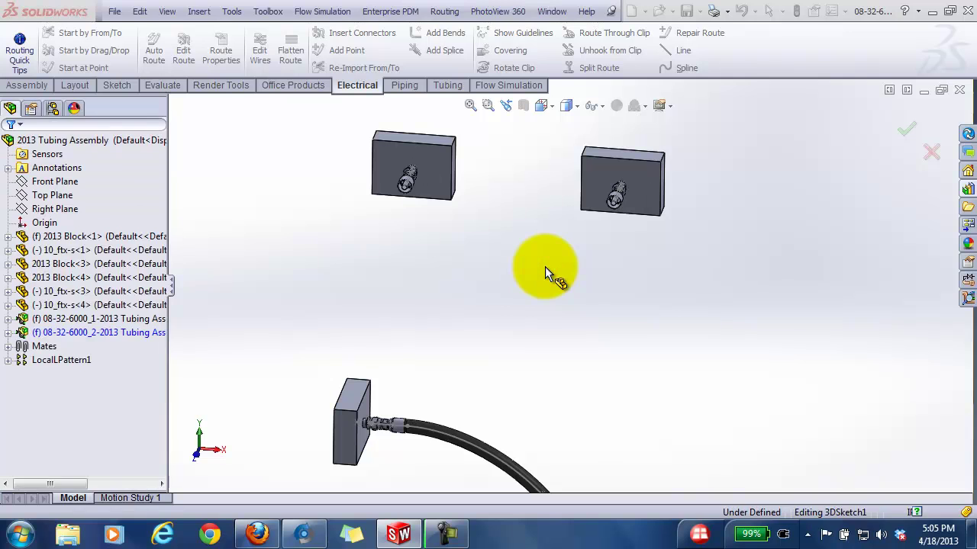
pyautogui.click(907, 132)
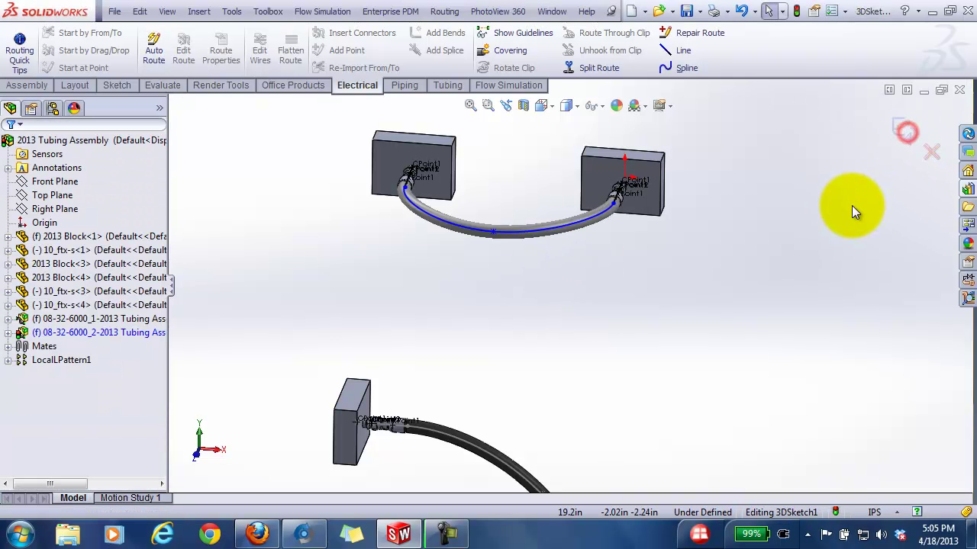
pyautogui.click(906, 132)
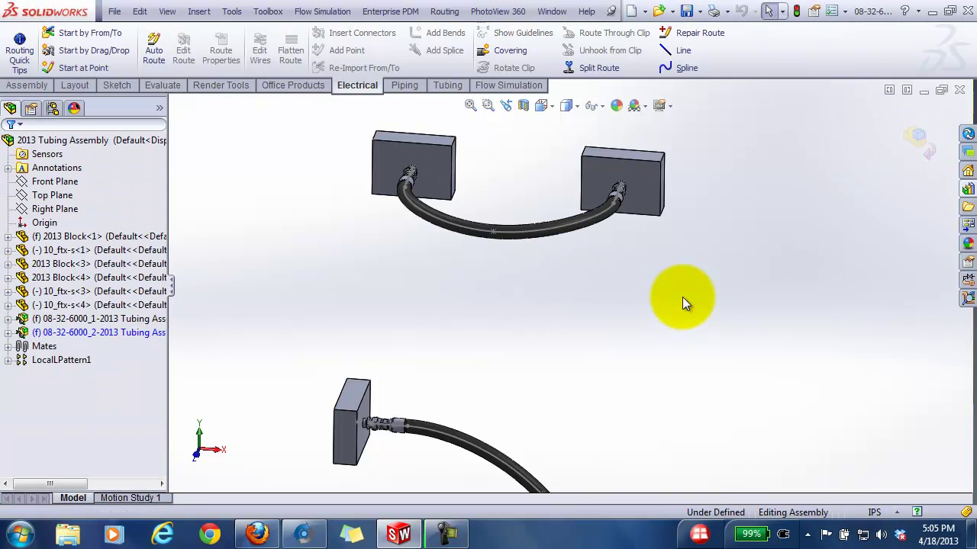
pyautogui.click(907, 133)
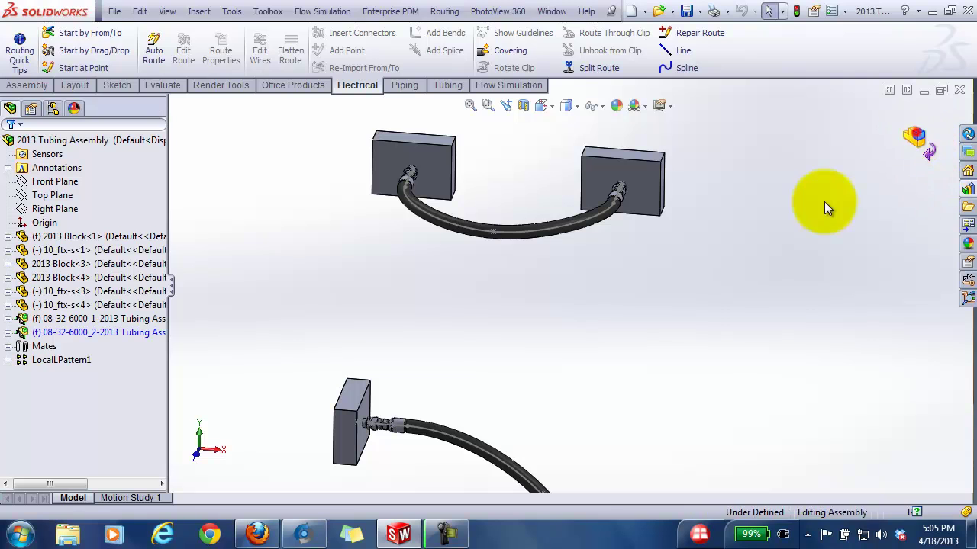
pyautogui.click(696, 280)
pyautogui.moveTo(721, 254); pyautogui.dragTo(588, 299, button='middle')
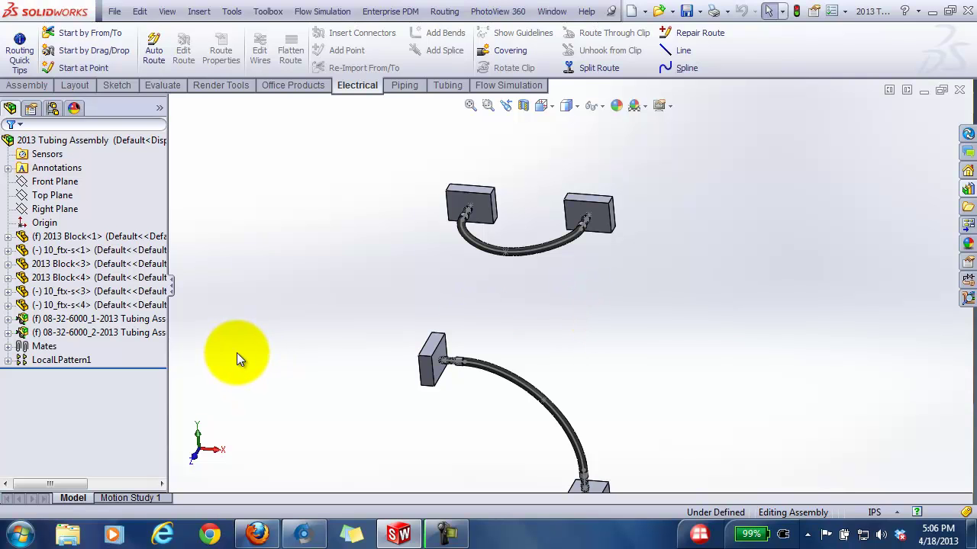
pyautogui.click(228, 335)
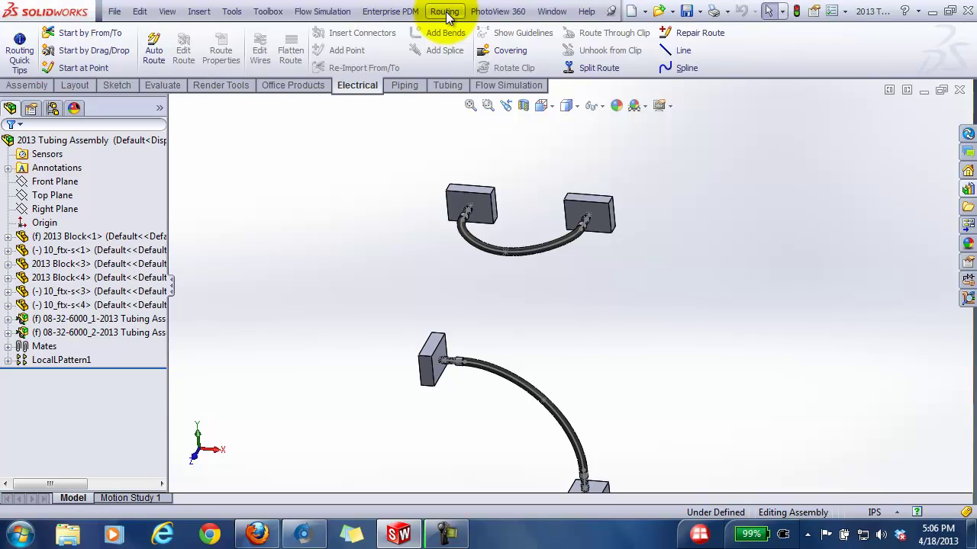
# Make a new drawing from the assembly on a C (ANSI) Landscape sheet
pyautogui.click(644, 12)
pyautogui.click(638, 42)
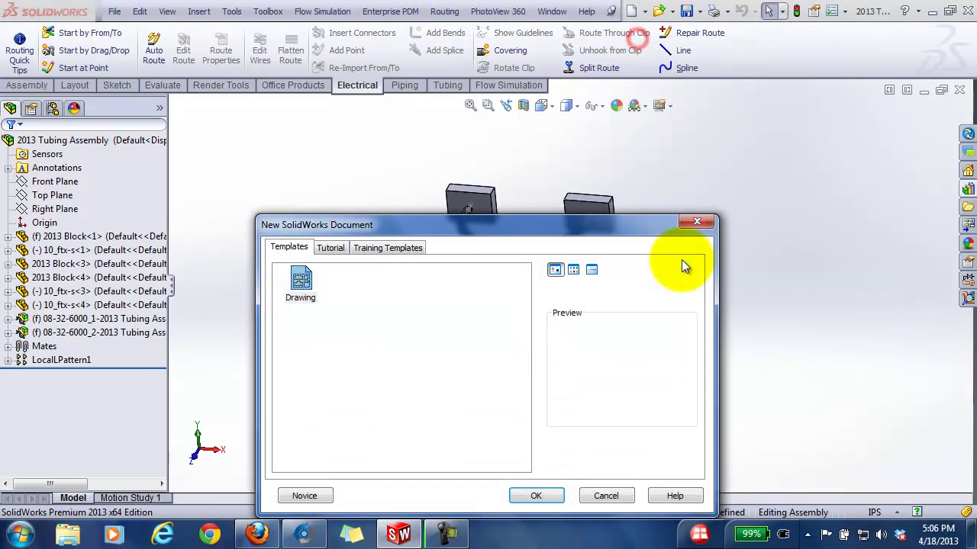
pyautogui.click(299, 284)
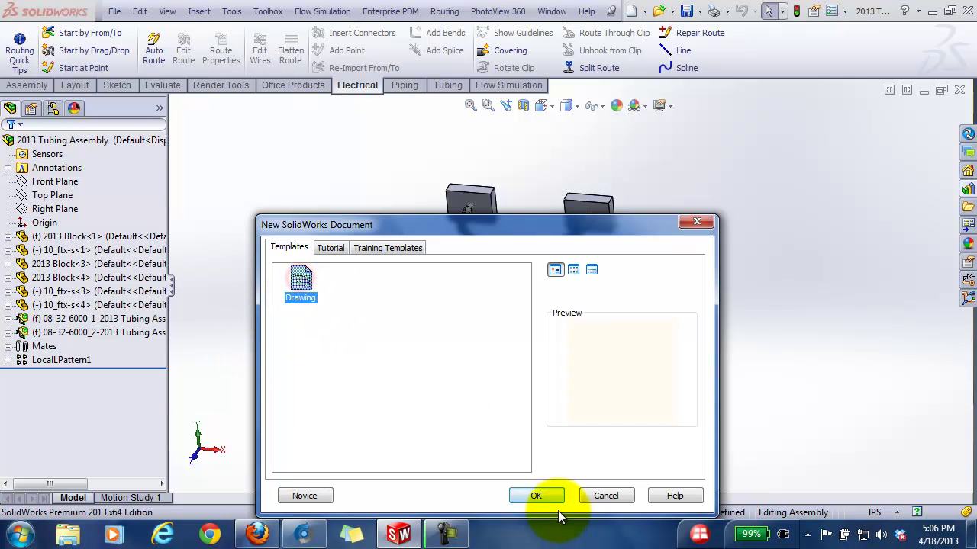
pyautogui.click(538, 496)
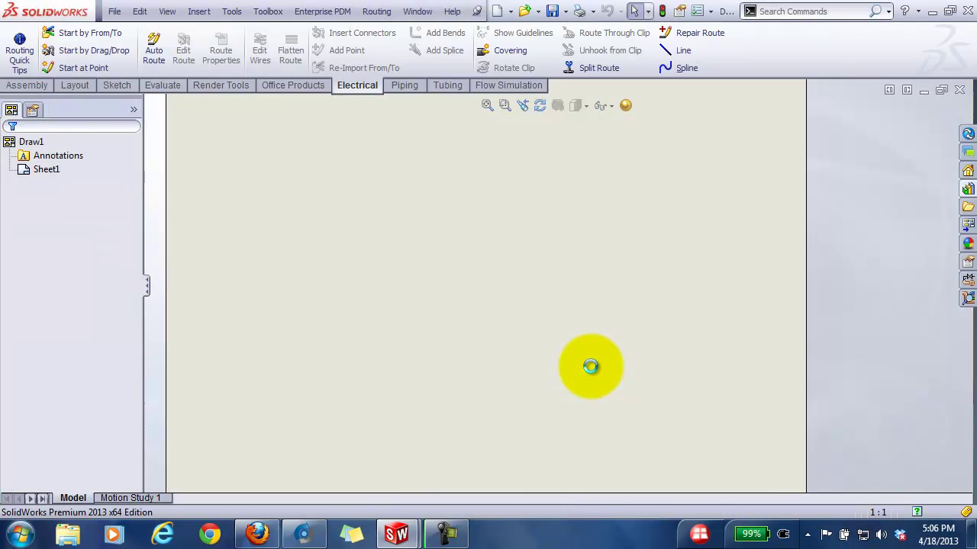
pyautogui.click(366, 240)
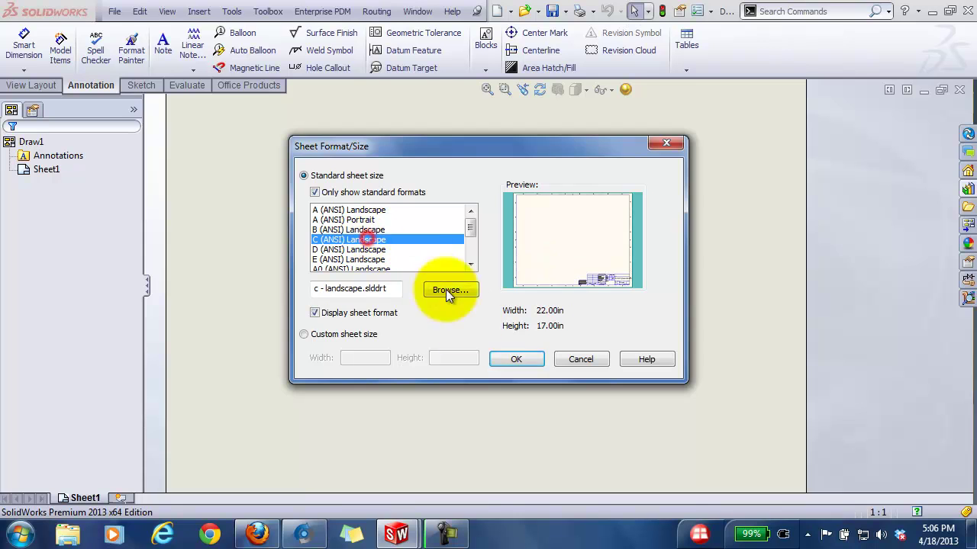
pyautogui.click(511, 359)
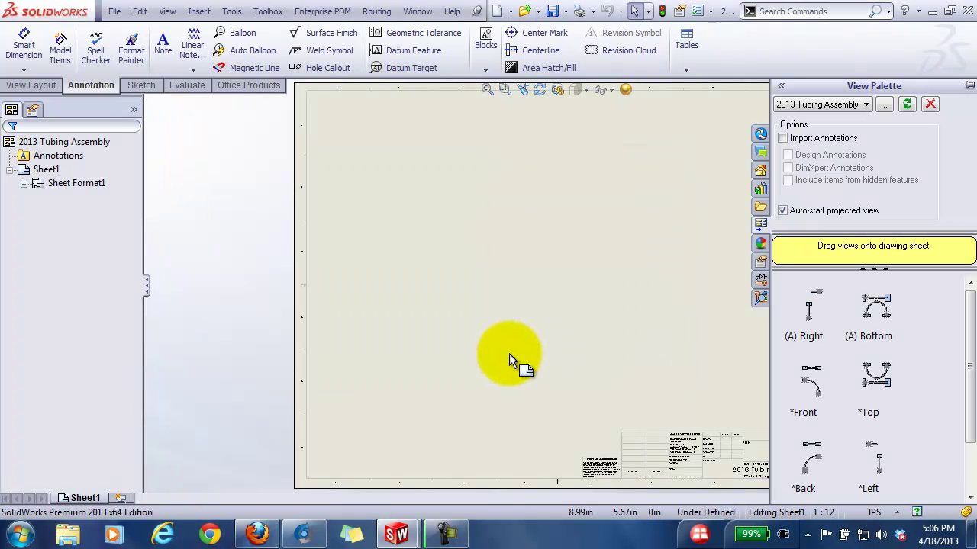
# Place the *Isometric view of the assembly on the sheet and select it
pyautogui.moveTo(968, 390); pyautogui.dragTo(972, 488)
pyautogui.moveTo(877, 459)
pyautogui.mouseDown()
pyautogui.moveTo(689, 409)
pyautogui.moveTo(443, 267)
pyautogui.mouseUp()
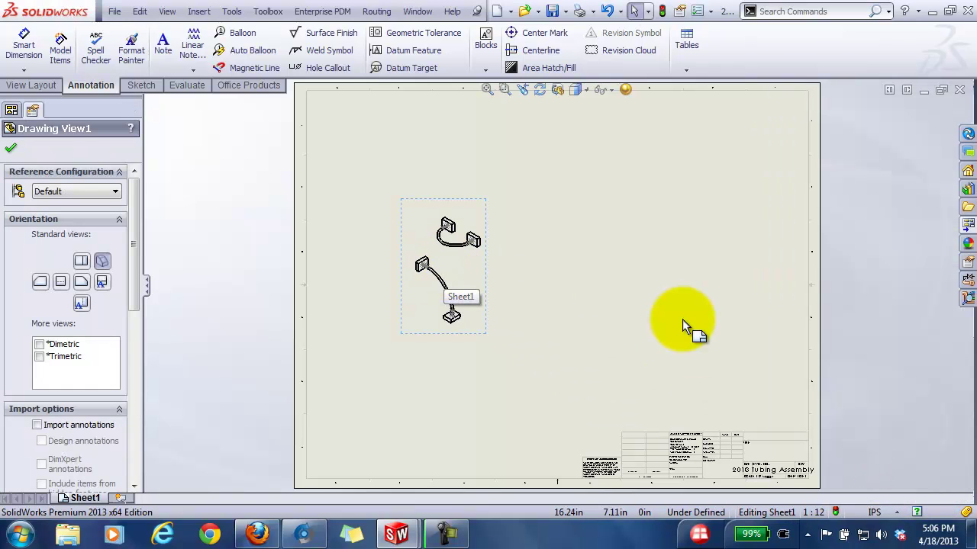
pyautogui.click(11, 148)
pyautogui.scroll(2, 529, 225)
pyautogui.click(441, 228)
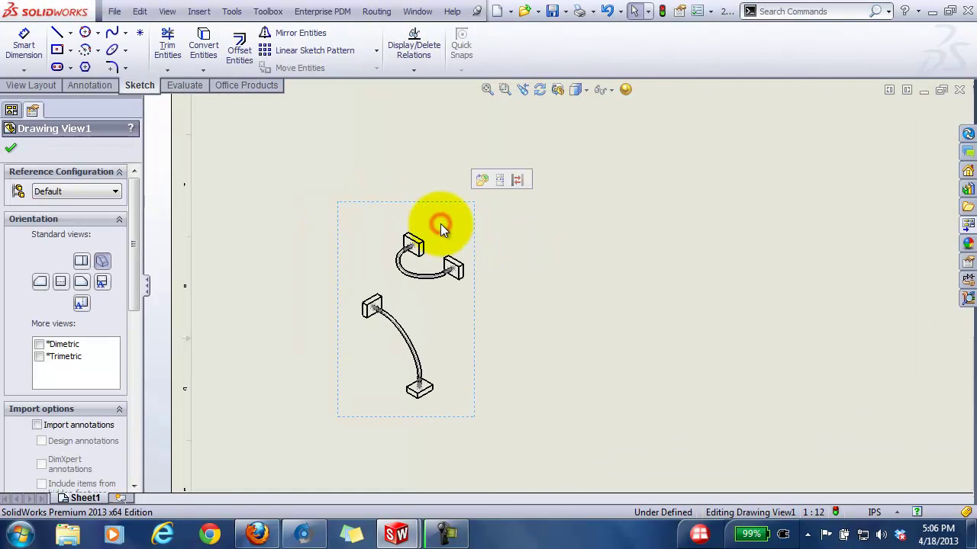
# Start a Bill of Materials table from the Annotation tables list
pyautogui.click(89, 84)
pyautogui.click(691, 69)
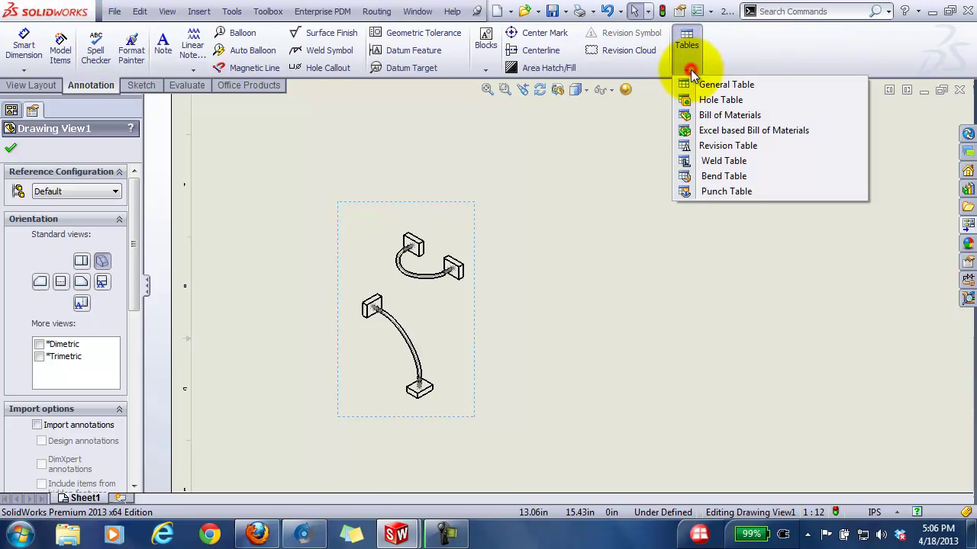
pyautogui.click(721, 115)
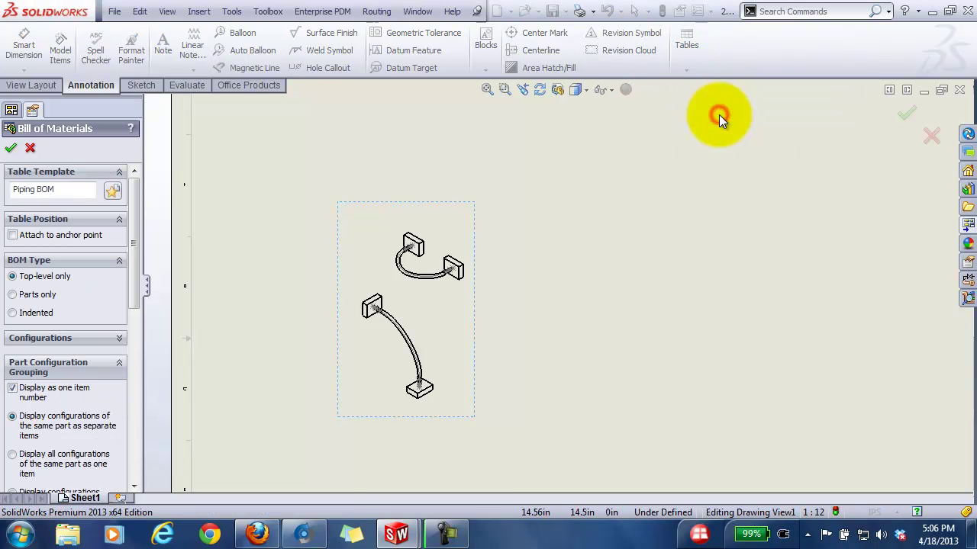
# Load the Piping BOM.sldbomtbt template and place the BOM table at the top of the sheet
pyautogui.click(115, 191)
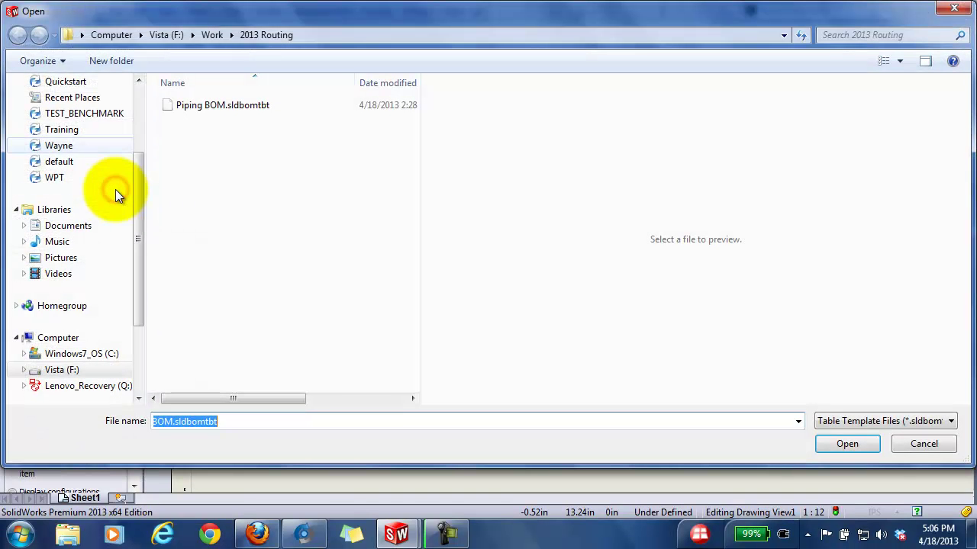
pyautogui.click(202, 107)
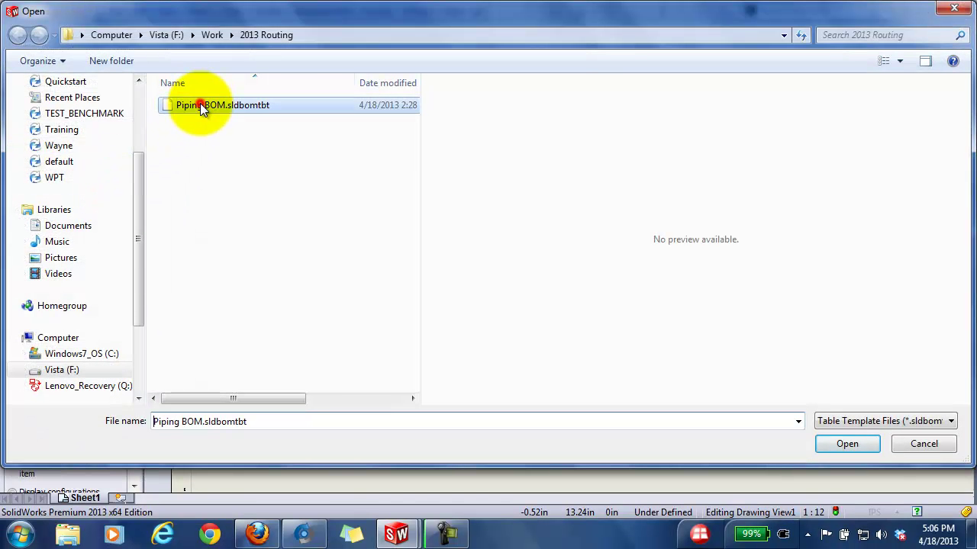
pyautogui.click(871, 440)
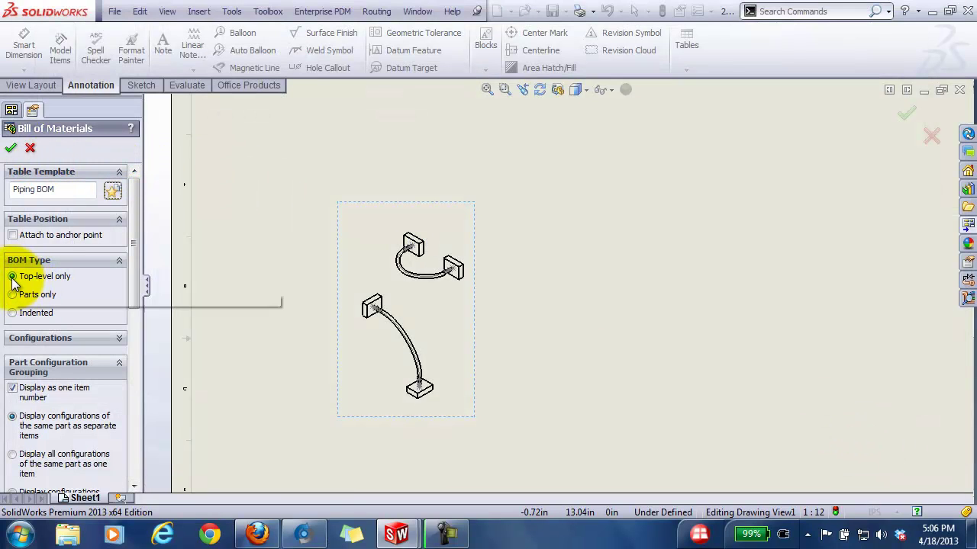
pyautogui.click(15, 150)
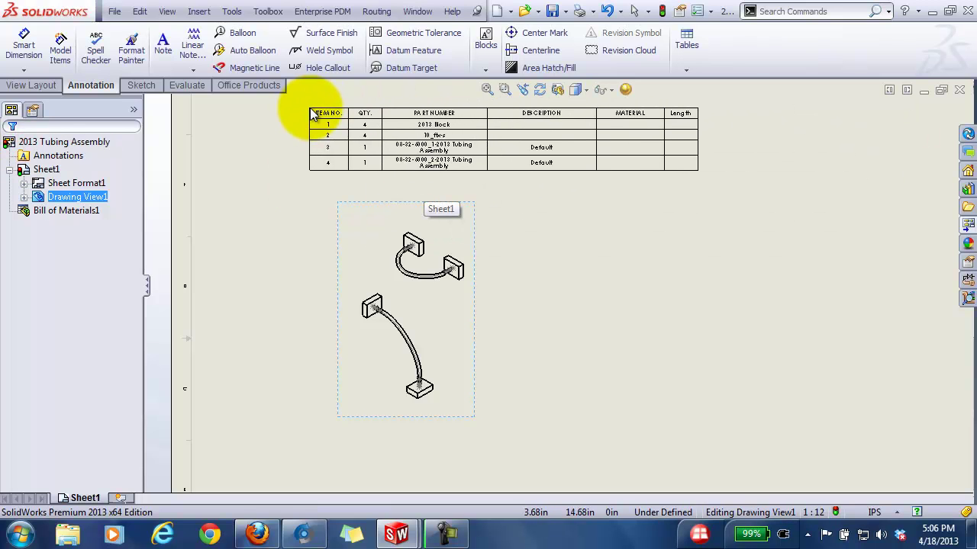
pyautogui.click(308, 114)
pyautogui.click(736, 298)
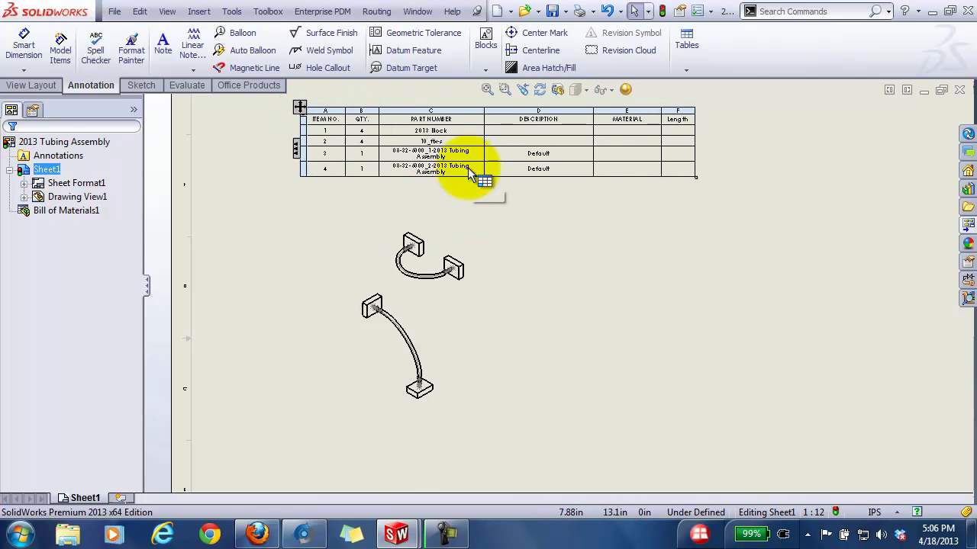
pyautogui.scroll(-5, 466, 172)
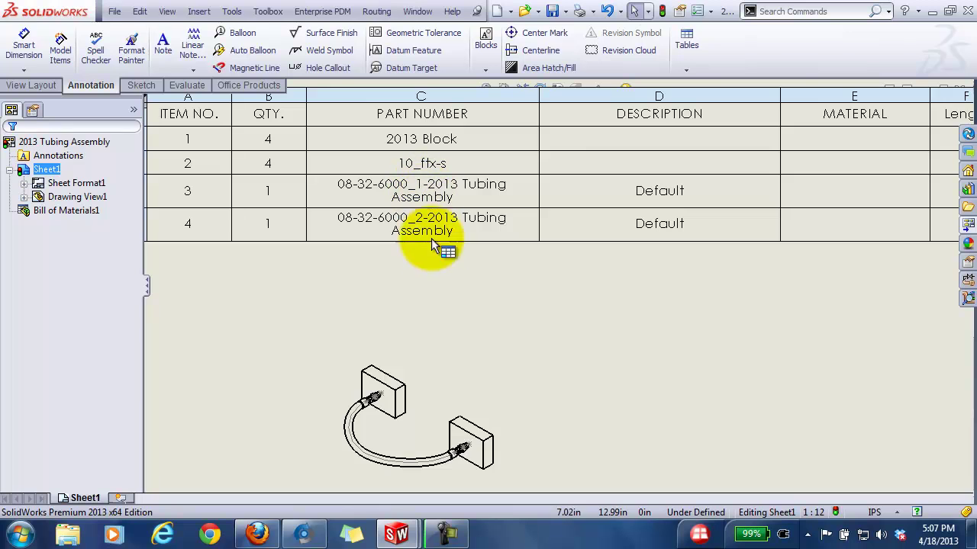
pyautogui.scroll(3, 450, 266)
pyautogui.scroll(-5, 453, 262)
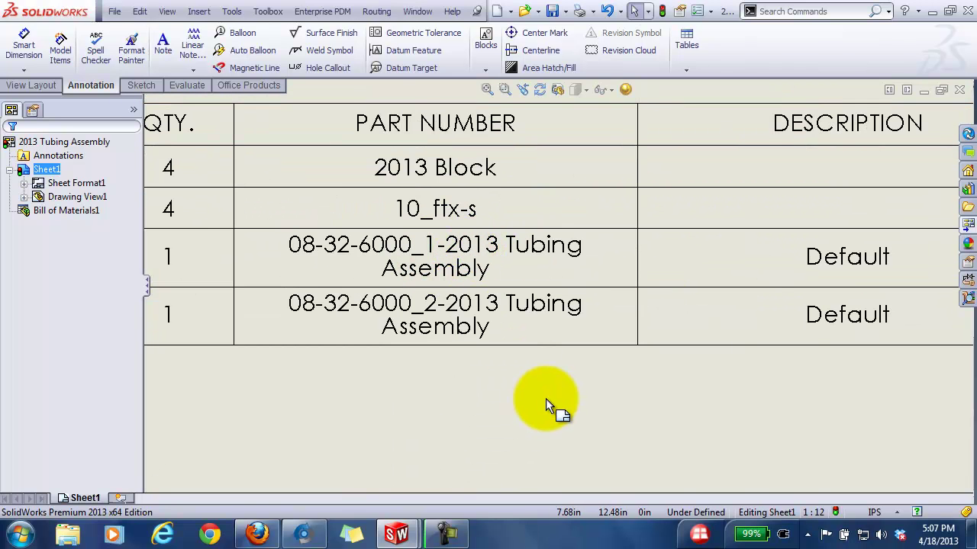
# Open the drawing view's assembly, then open the 08-32-6000_1 hose subassembly
pyautogui.scroll(4, 545, 393)
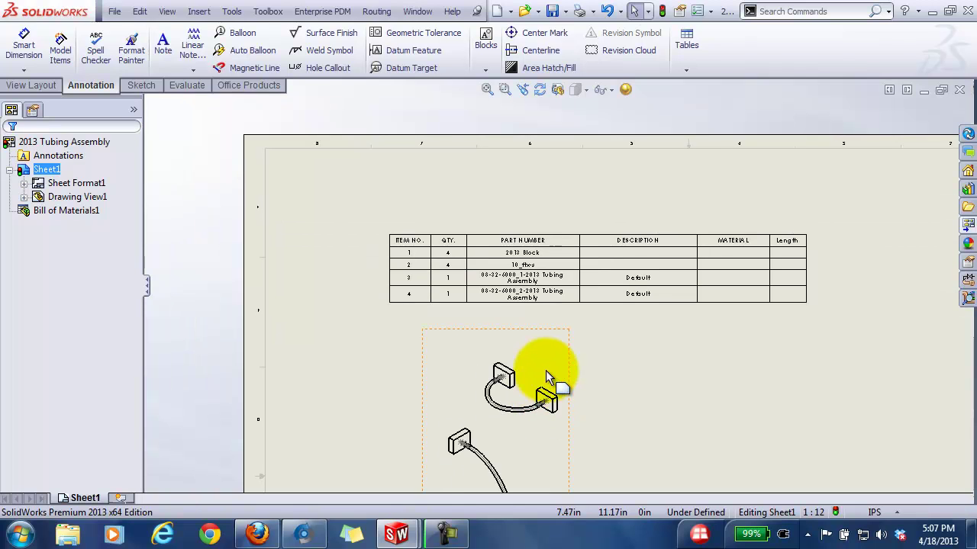
pyautogui.rightClick(544, 352)
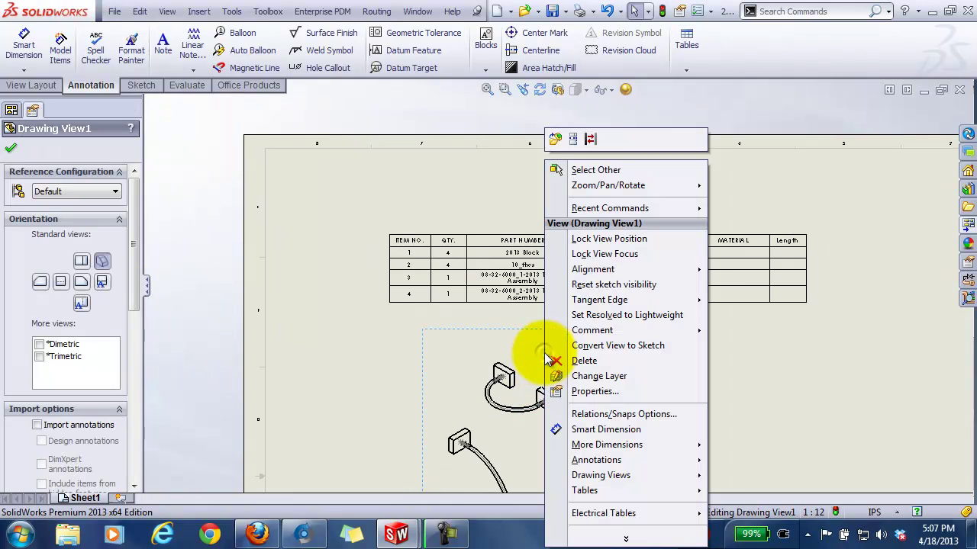
pyautogui.click(555, 140)
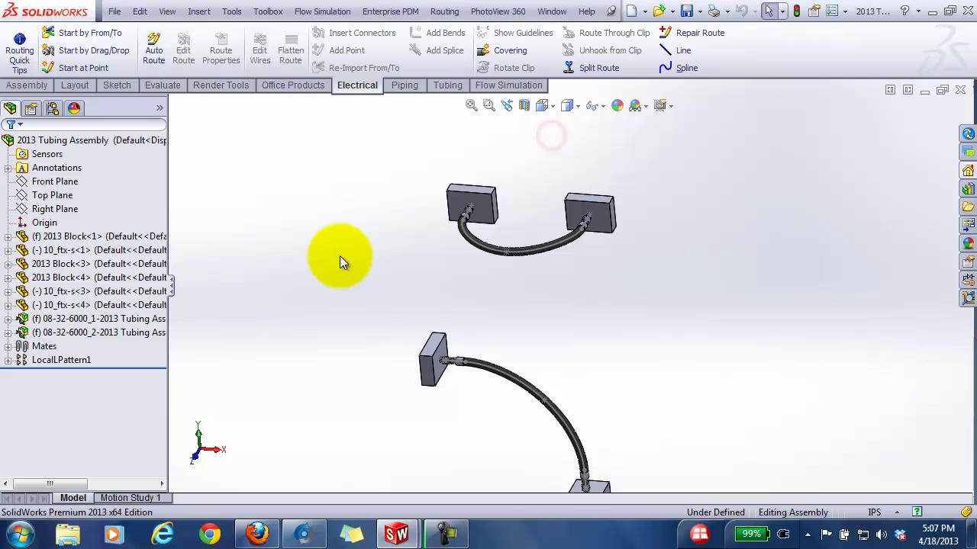
pyautogui.rightClick(102, 322)
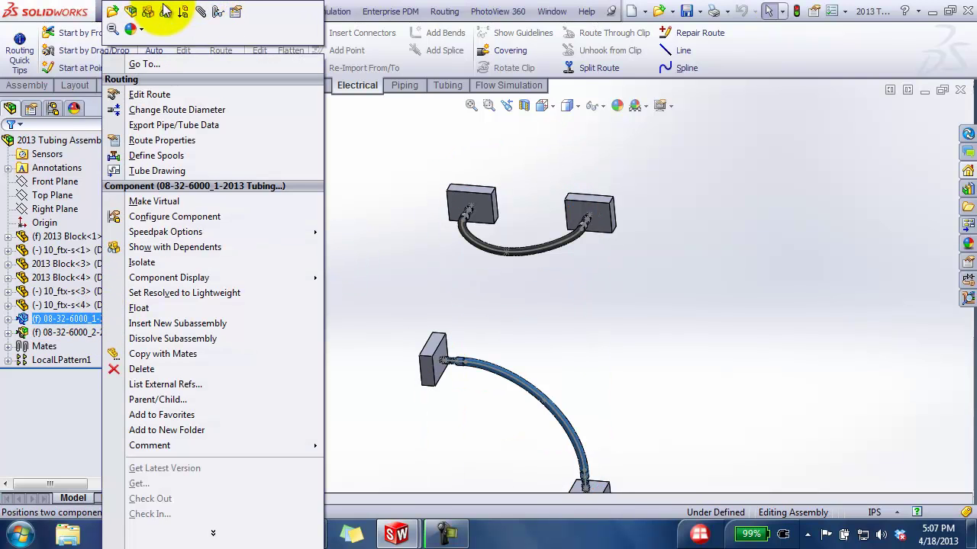
pyautogui.click(113, 10)
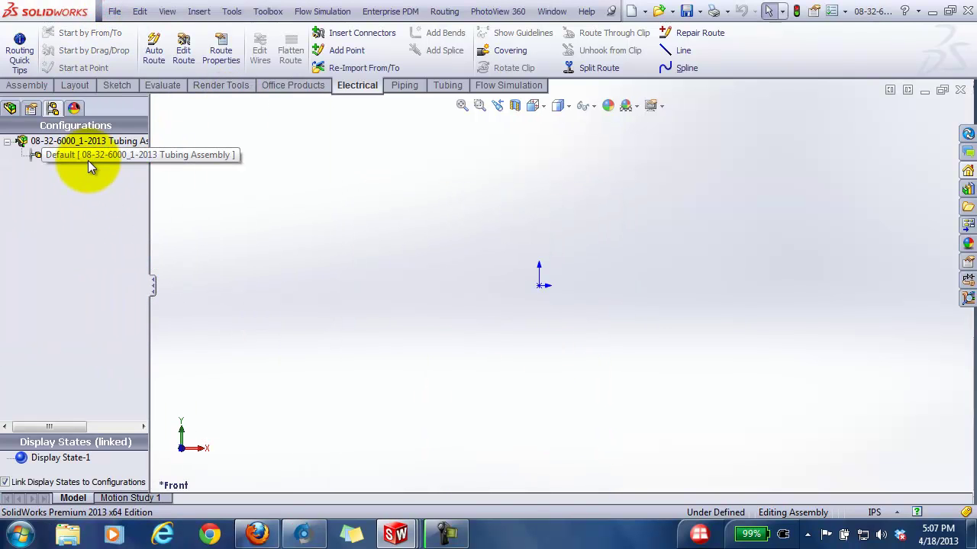
# Set the Default configuration's BOM part number to User Specified Name 08-32-6000
pyautogui.rightClick(85, 153)
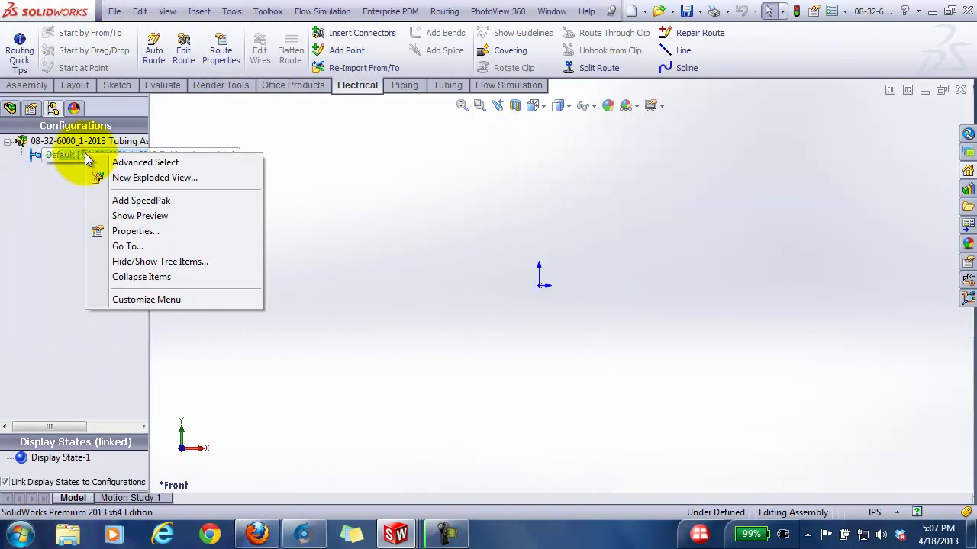
pyautogui.click(148, 228)
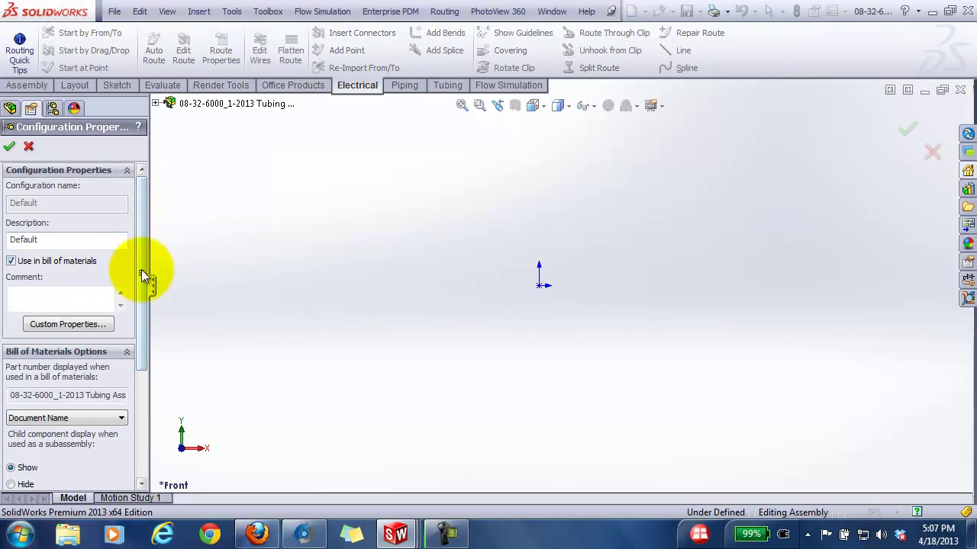
pyautogui.moveTo(142, 232); pyautogui.dragTo(160, 345)
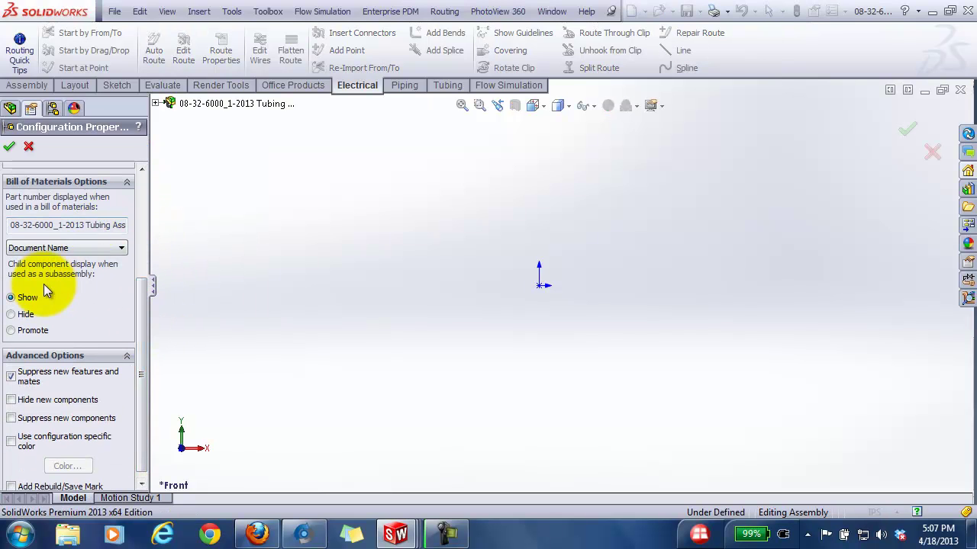
pyautogui.click(123, 247)
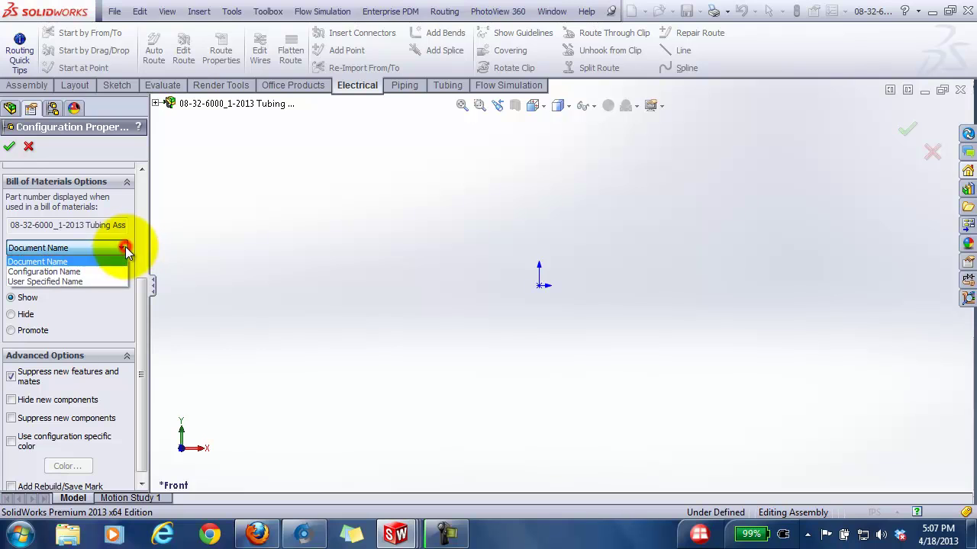
pyautogui.click(83, 281)
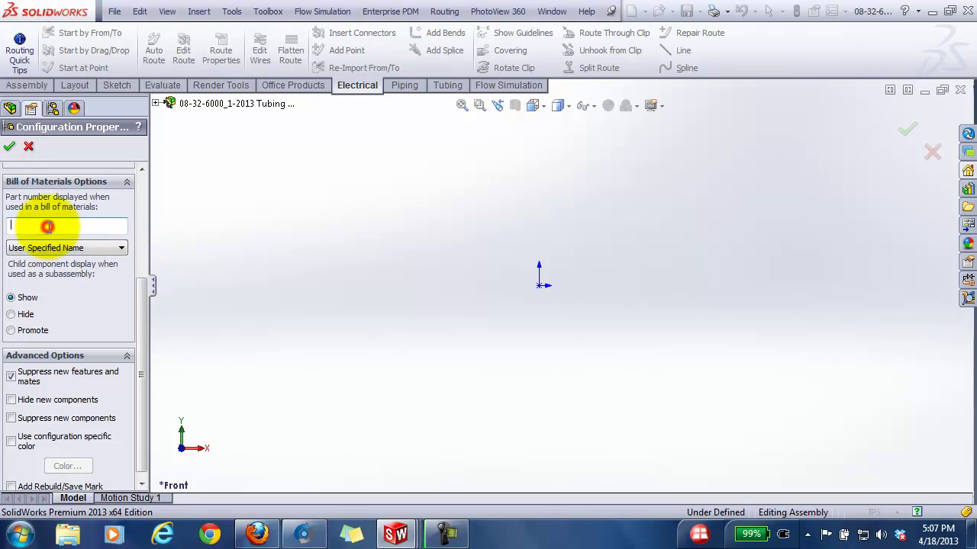
pyautogui.scroll(3, 135, 279)
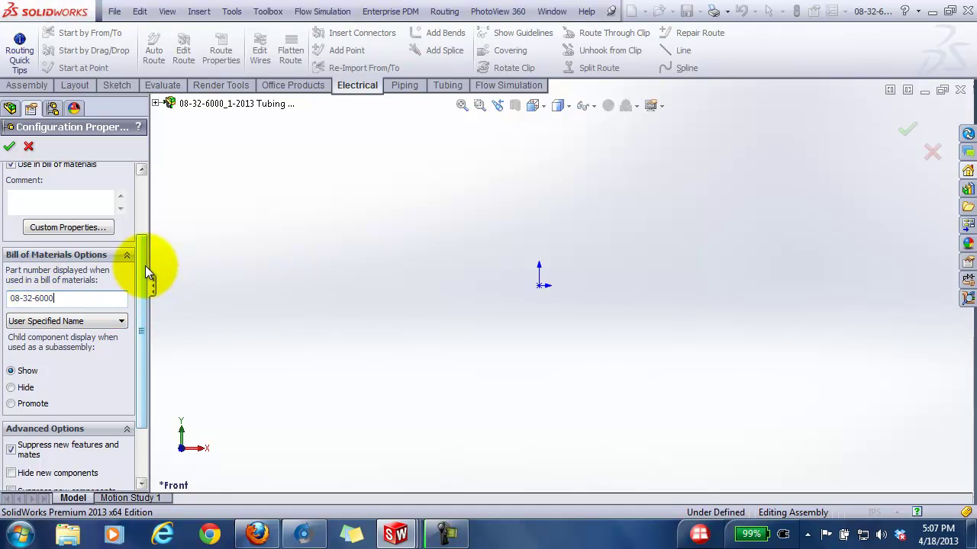
pyautogui.moveTo(143, 263); pyautogui.dragTo(142, 327)
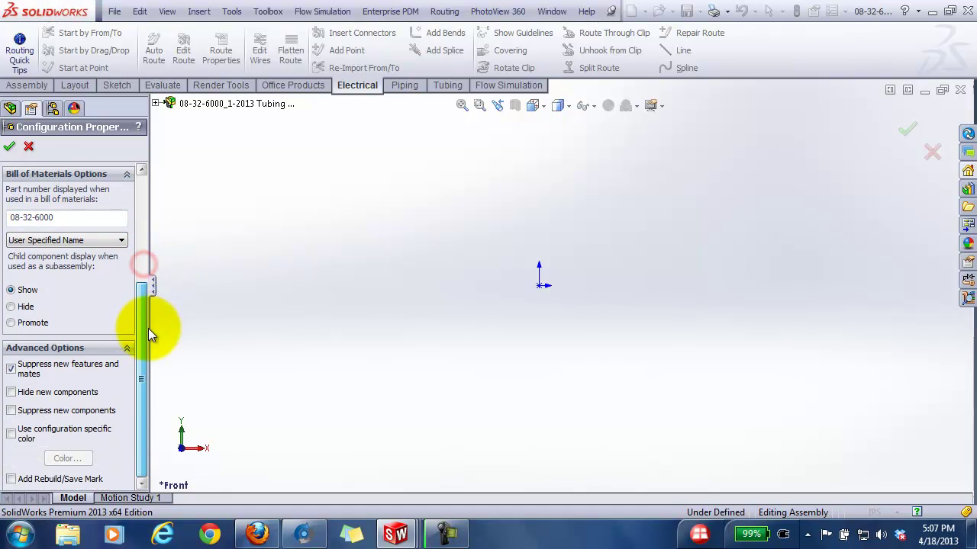
pyautogui.click(9, 146)
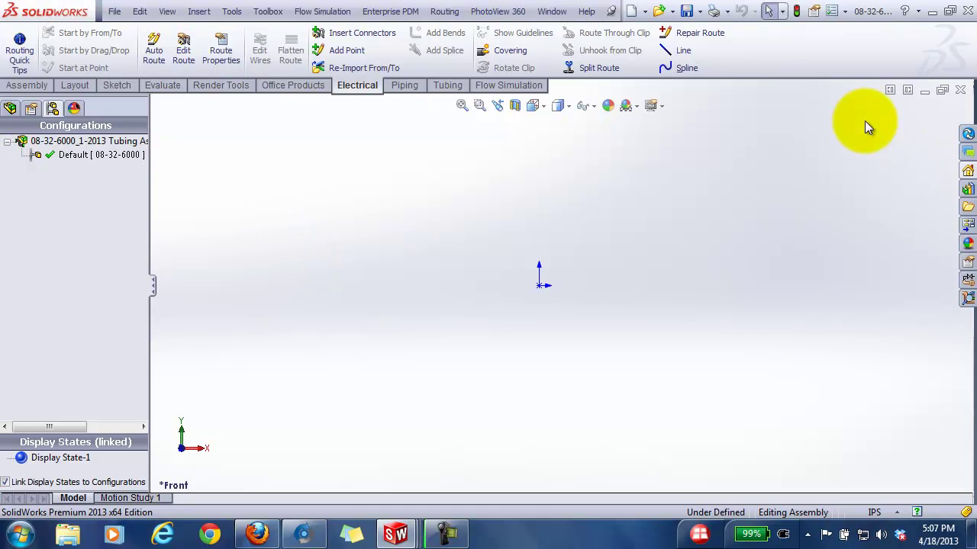
# Save the hose subassembly along with its modified hose part
pyautogui.click(687, 10)
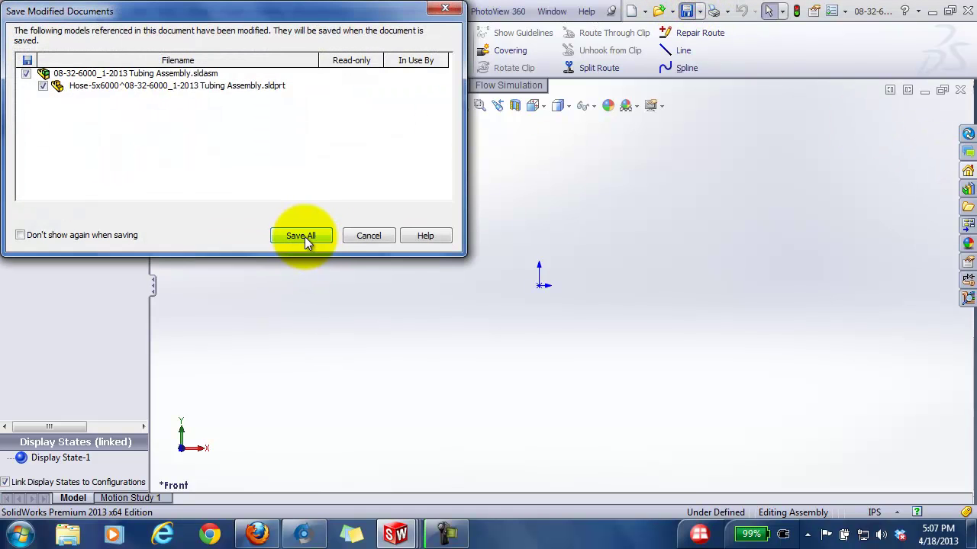
pyautogui.click(303, 236)
pyautogui.click(442, 14)
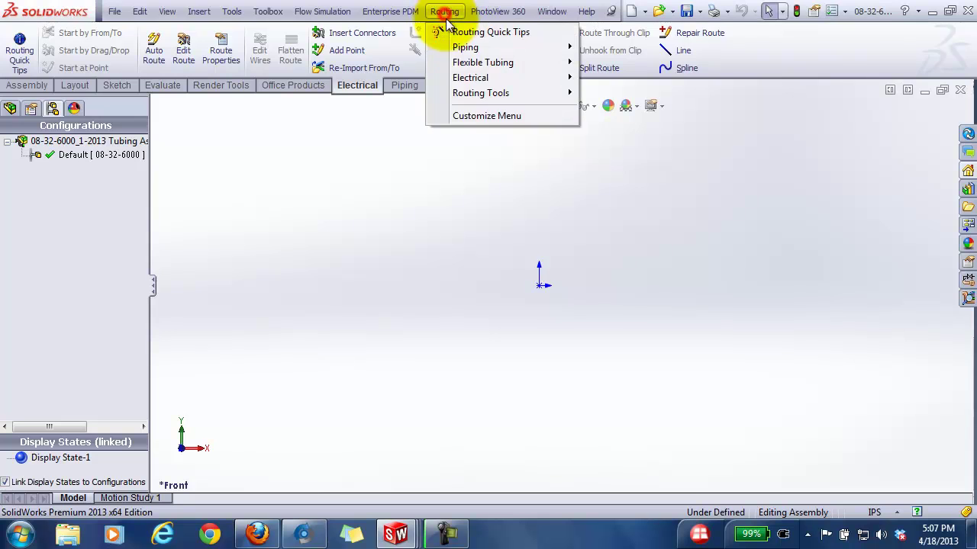
pyautogui.moveTo(552, 9)
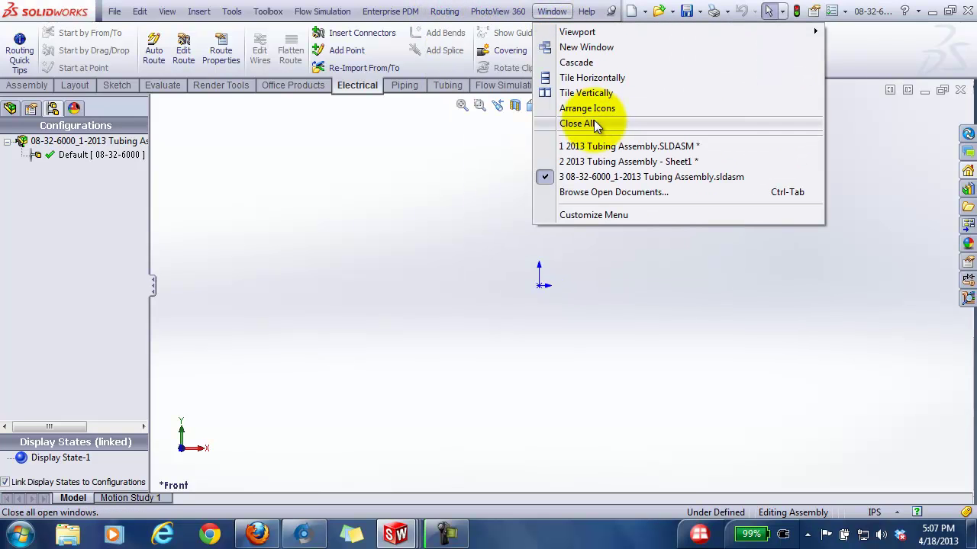
# From the 2013 Tubing Assembly, open the 08-32-6000_2 hose subassembly
pyautogui.click(601, 147)
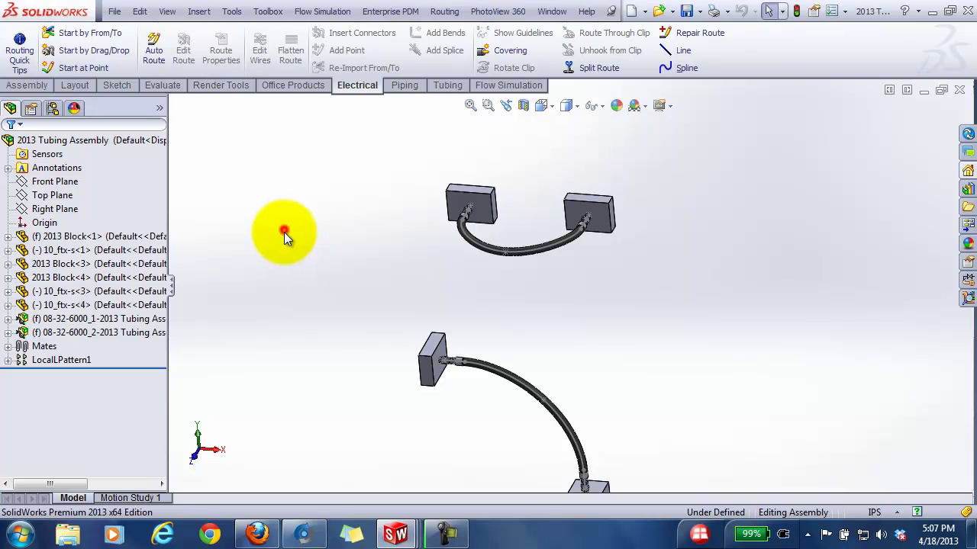
pyautogui.click(118, 324)
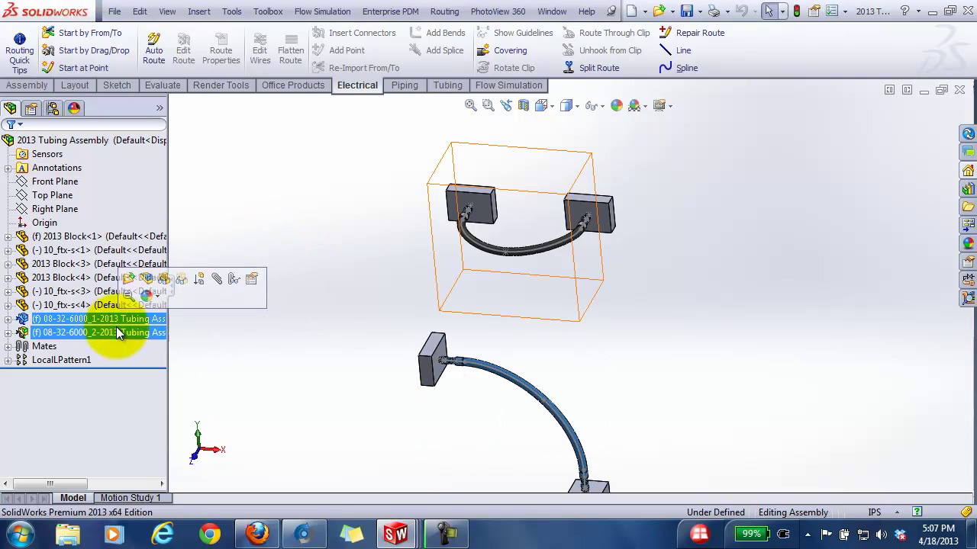
pyautogui.rightClick(116, 328)
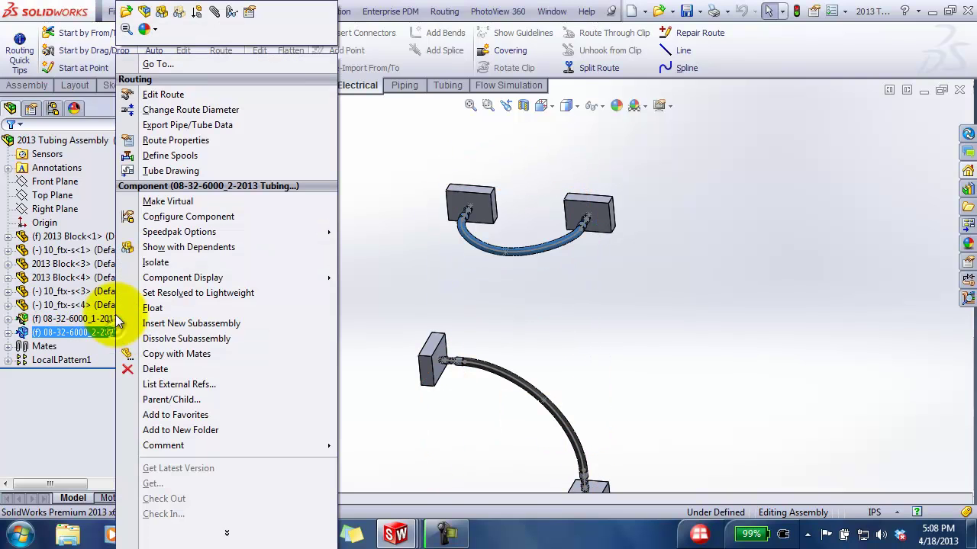
pyautogui.click(126, 11)
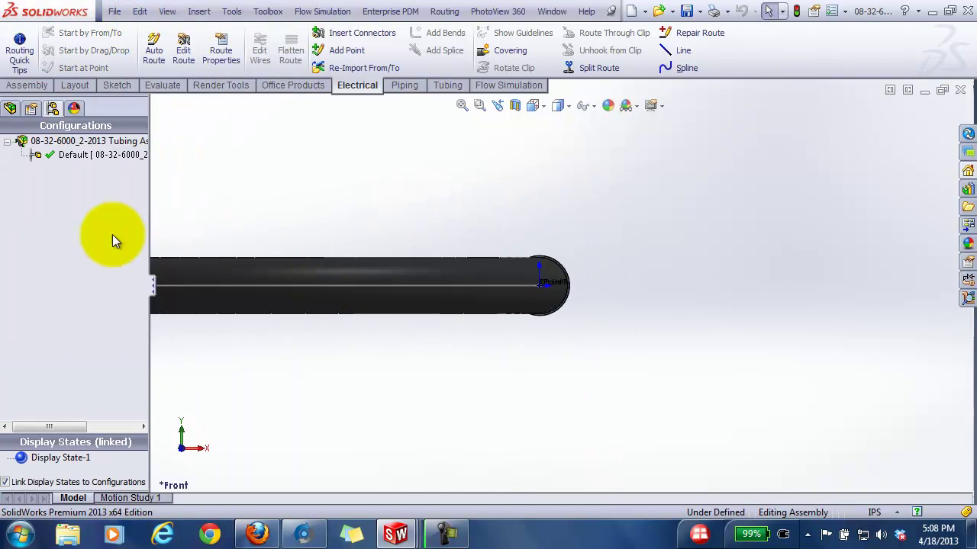
# Give its Default configuration the user-specified BOM part number 08-32-6000
pyautogui.rightClick(73, 157)
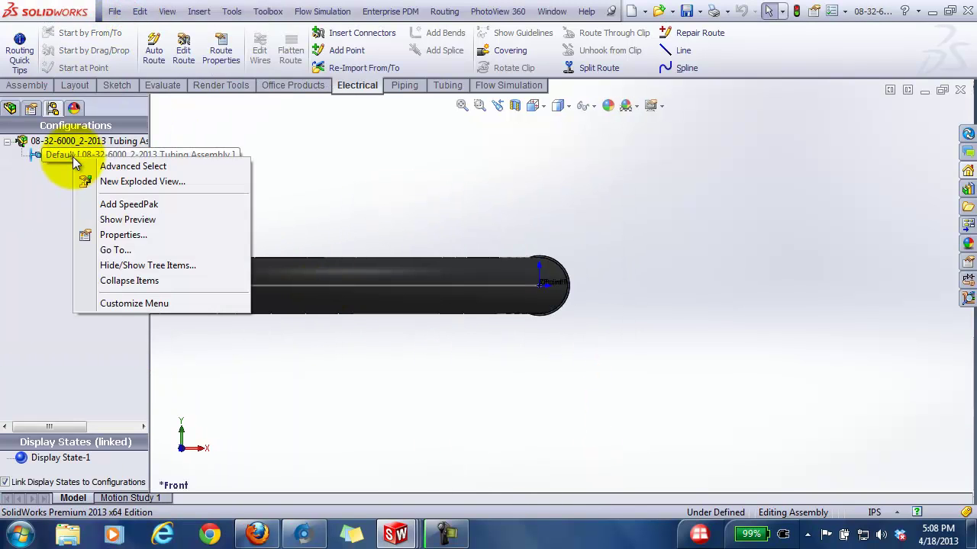
pyautogui.click(123, 235)
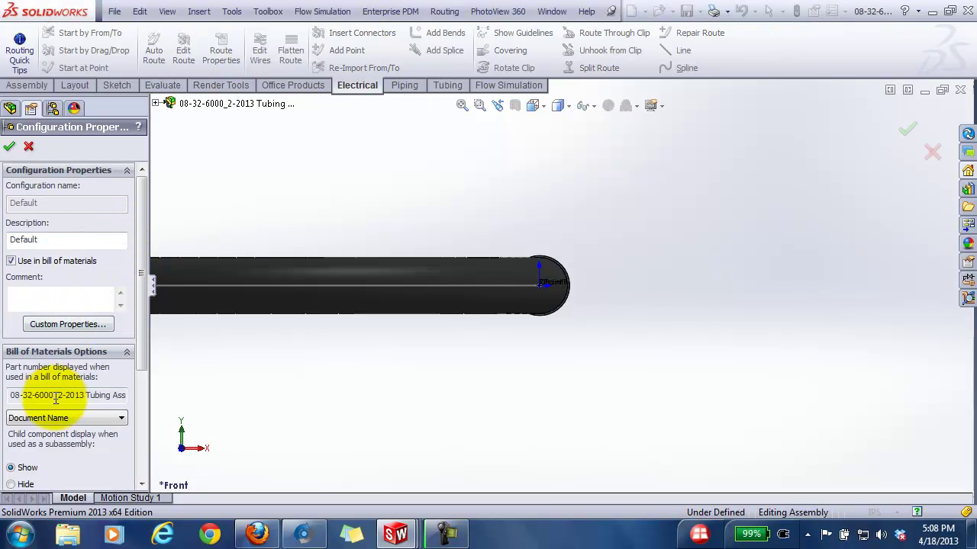
pyautogui.click(121, 418)
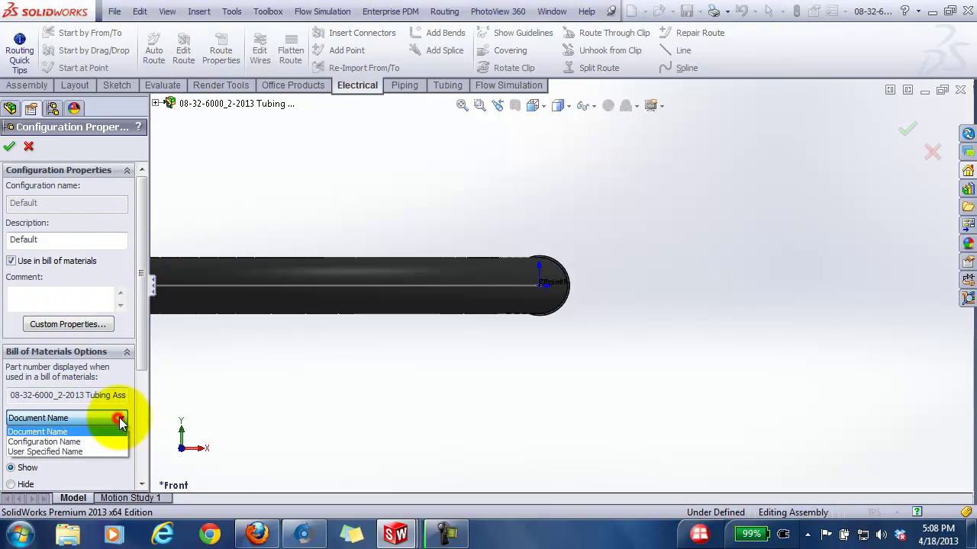
pyautogui.click(70, 452)
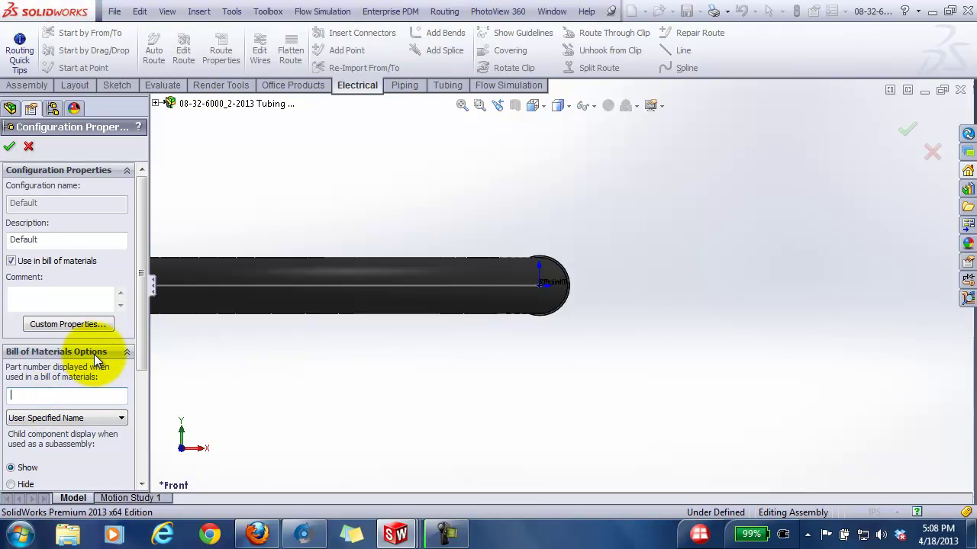
pyautogui.write('08-32-6000')
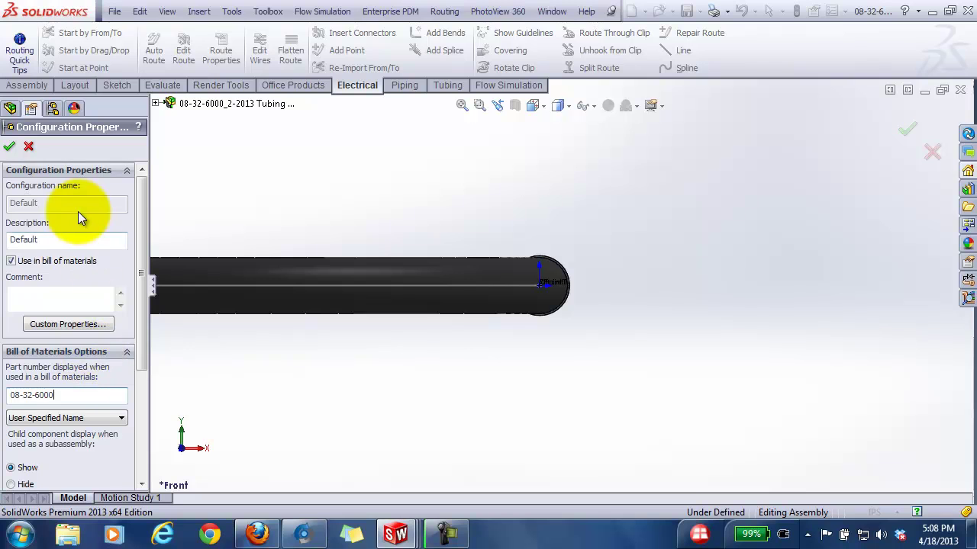
pyautogui.click(9, 146)
pyautogui.click(212, 155)
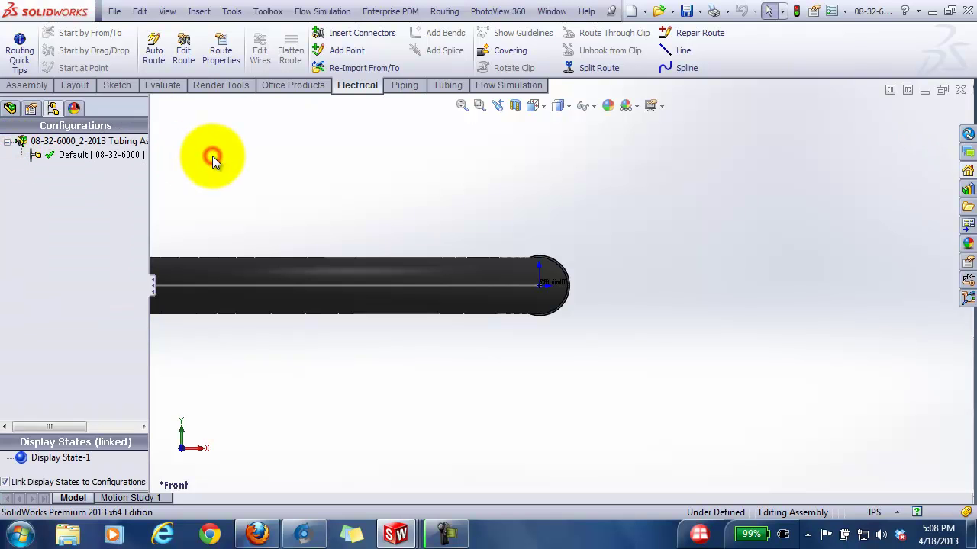
pyautogui.press('f')
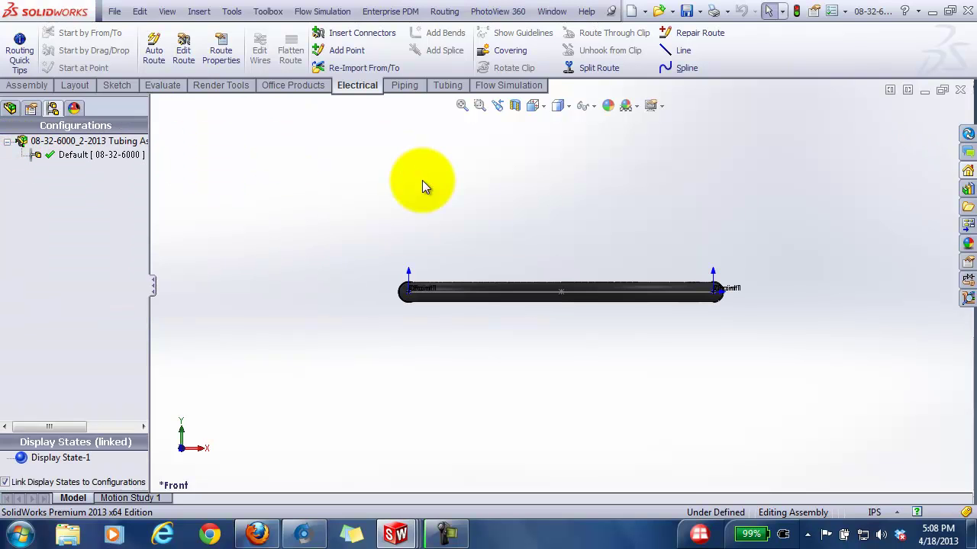
# Save all modified documents and close the subassembly window
pyautogui.click(686, 11)
pyautogui.click(300, 235)
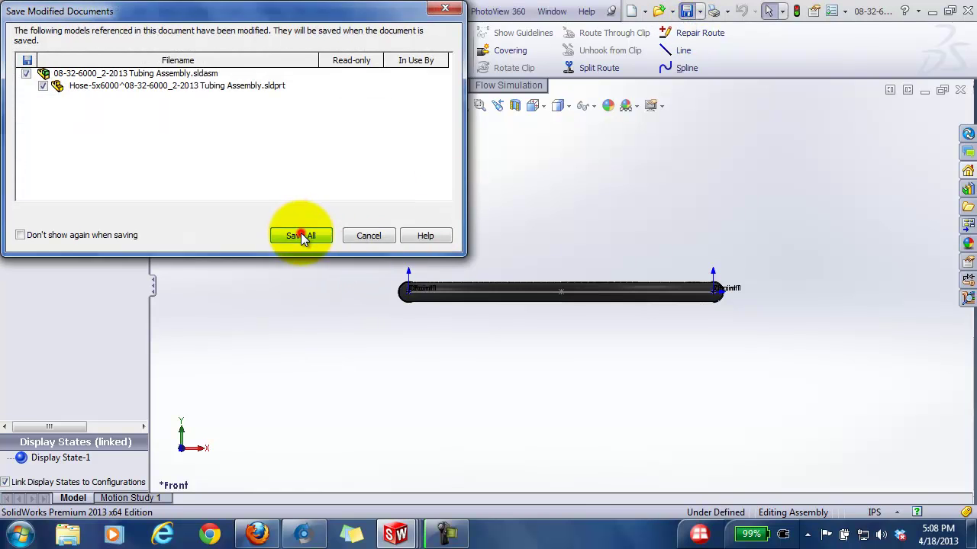
pyautogui.click(960, 90)
# Switch to the Sheet1 drawing and select the bill of materials table
pyautogui.click(761, 367)
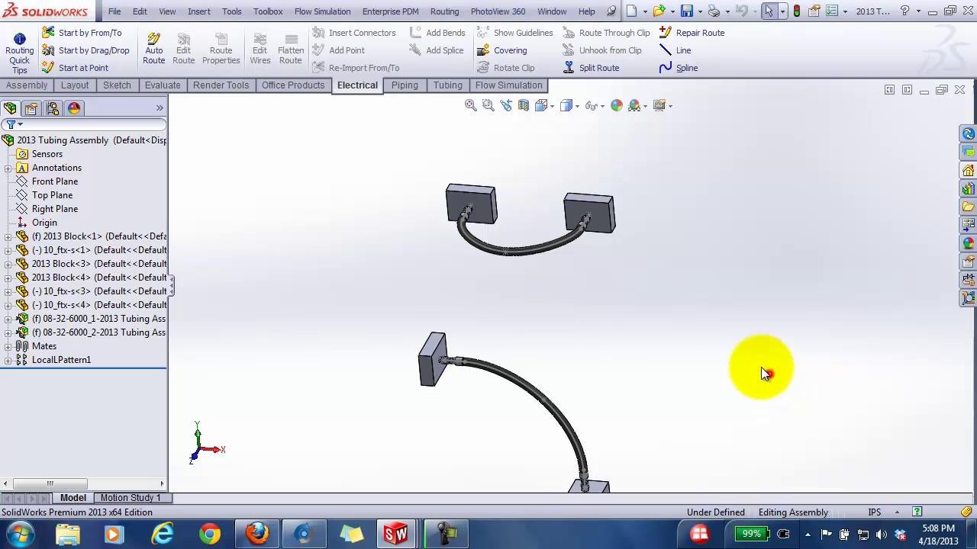
pyautogui.click(555, 12)
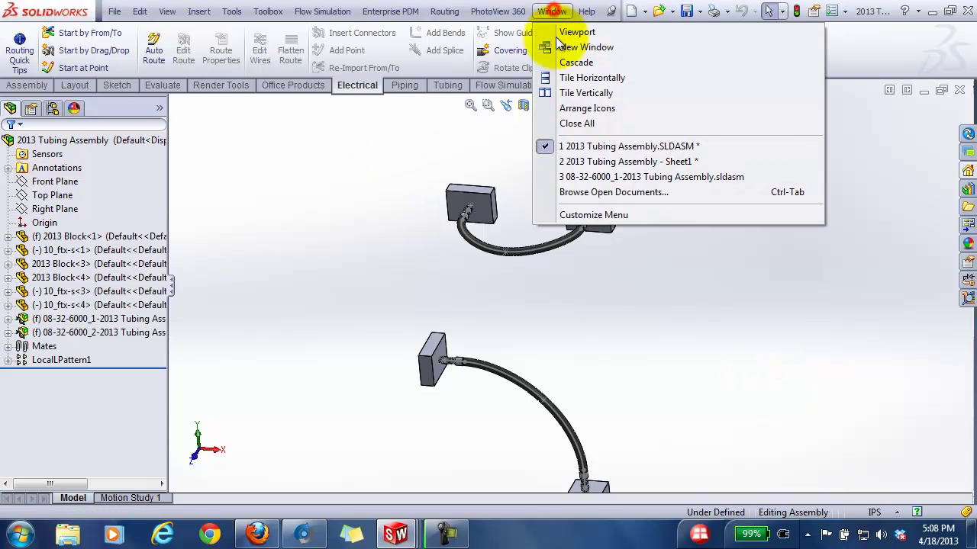
pyautogui.click(596, 163)
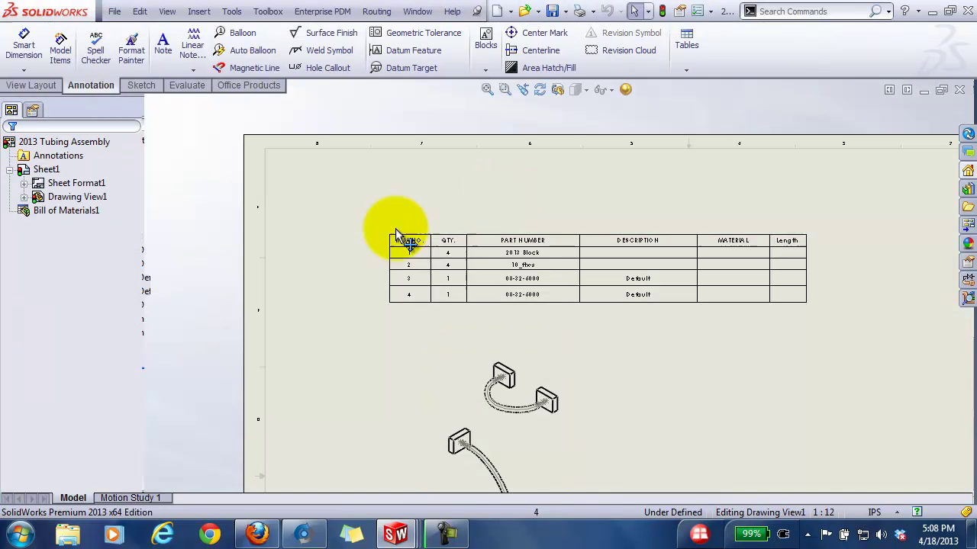
pyautogui.click(332, 258)
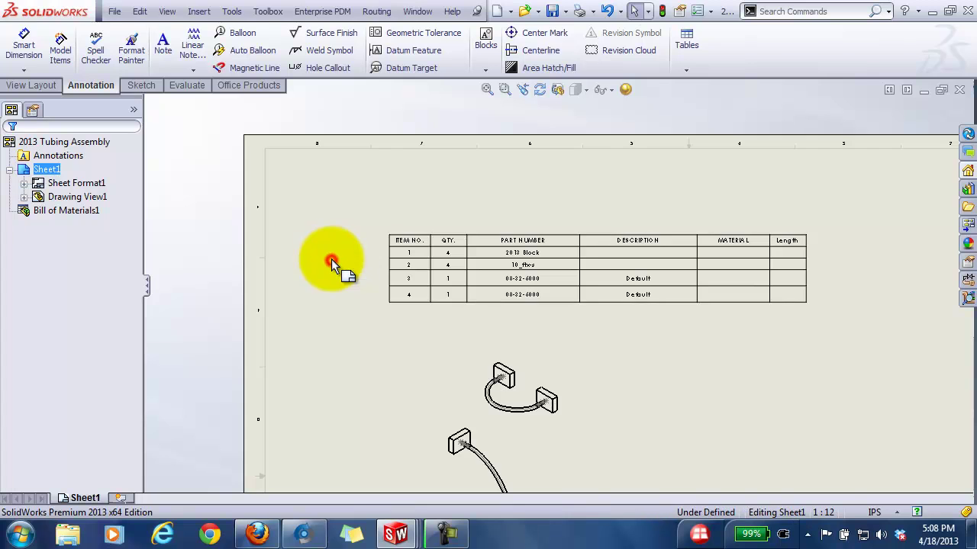
pyautogui.click(568, 295)
pyautogui.scroll(-5, 568, 291)
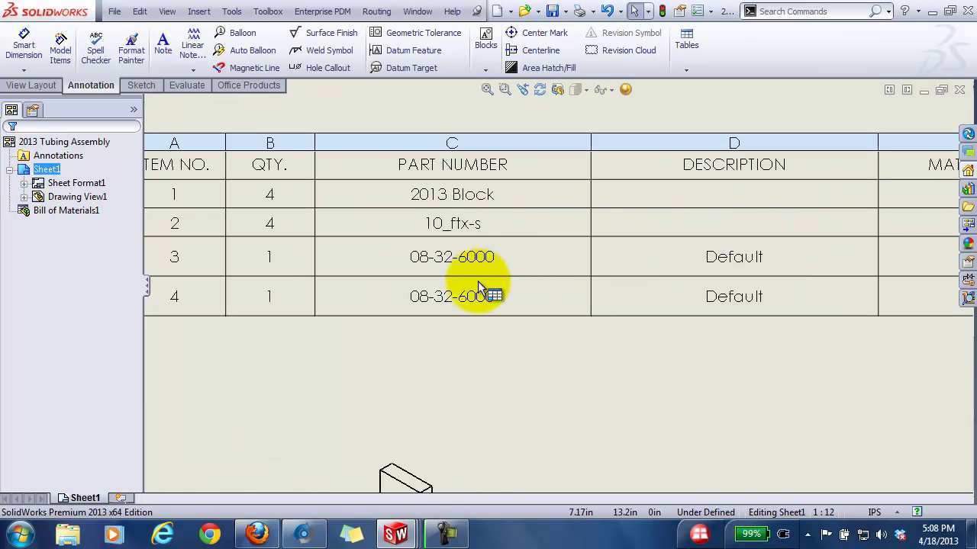
pyautogui.scroll(5, 476, 283)
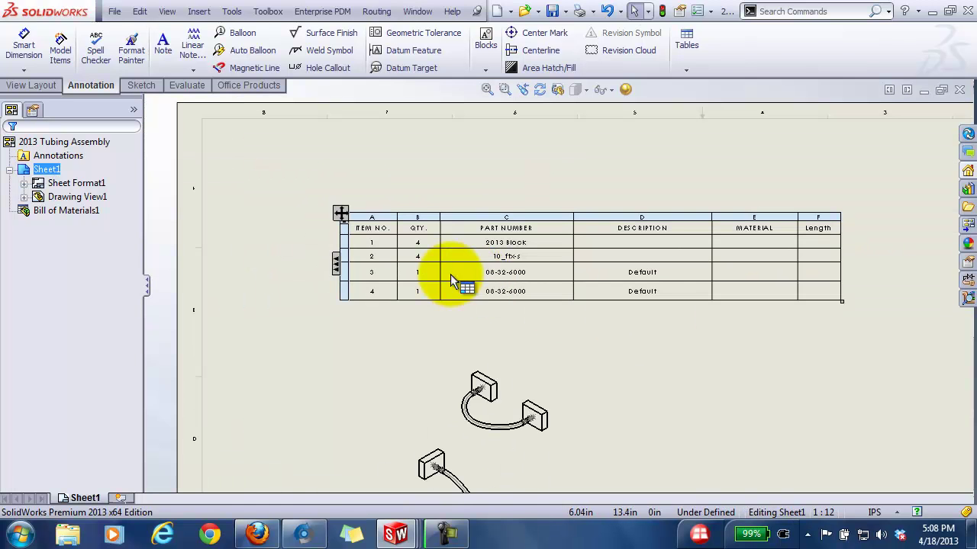
# Turn on 'Display configurations with the same name as one item' in Part Configuration Grouping
pyautogui.click(341, 212)
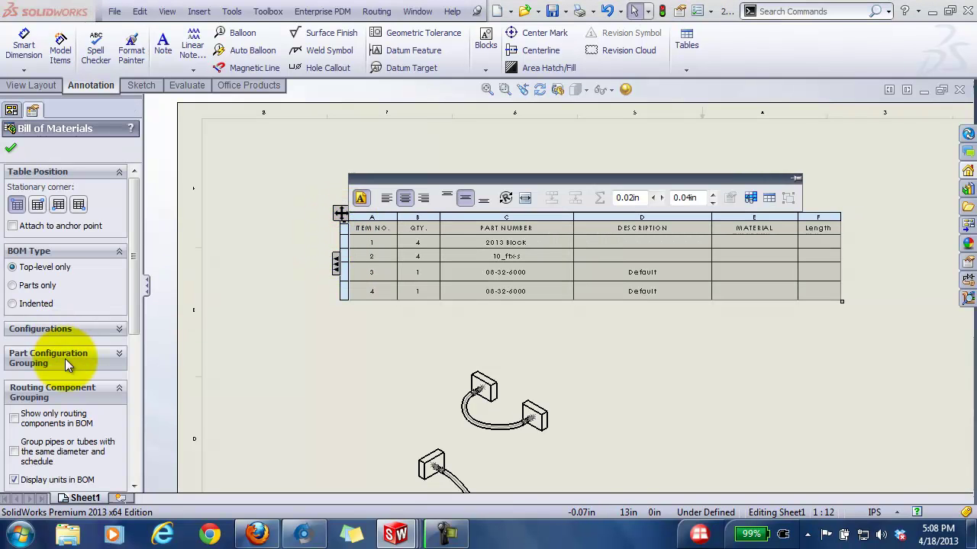
pyautogui.click(119, 354)
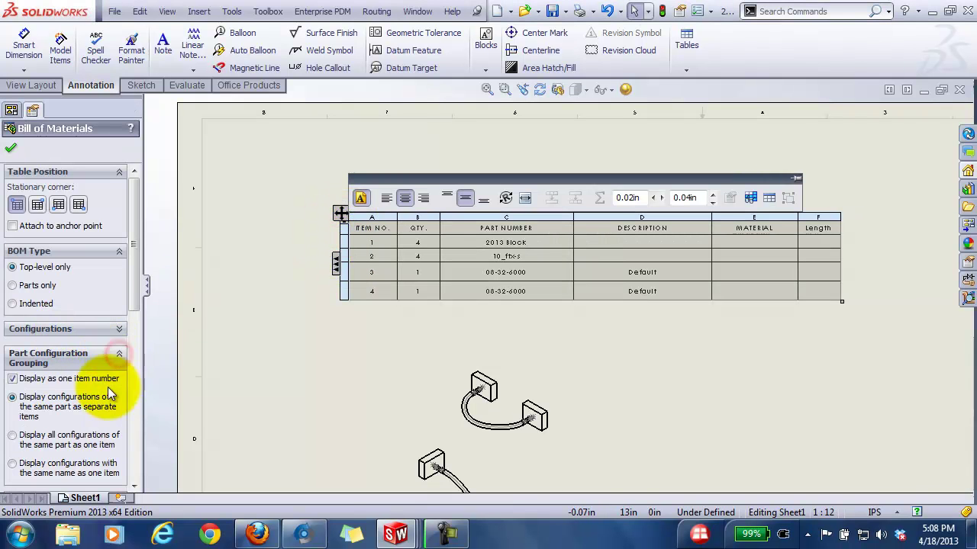
pyautogui.click(13, 464)
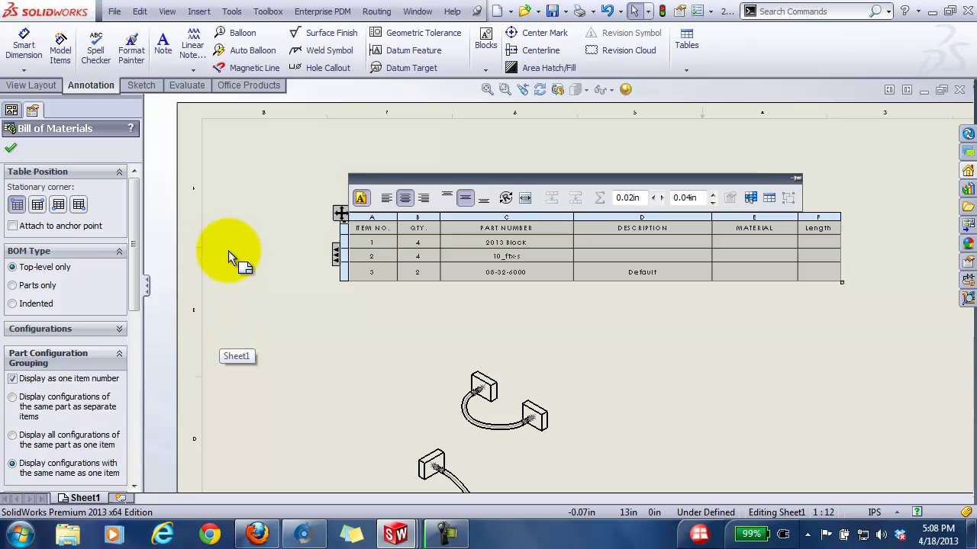
pyautogui.click(10, 150)
# Deselect the BOM table, zoom out to the whole sheet, and launch Auto Balloon for the isometric view
pyautogui.click(265, 287)
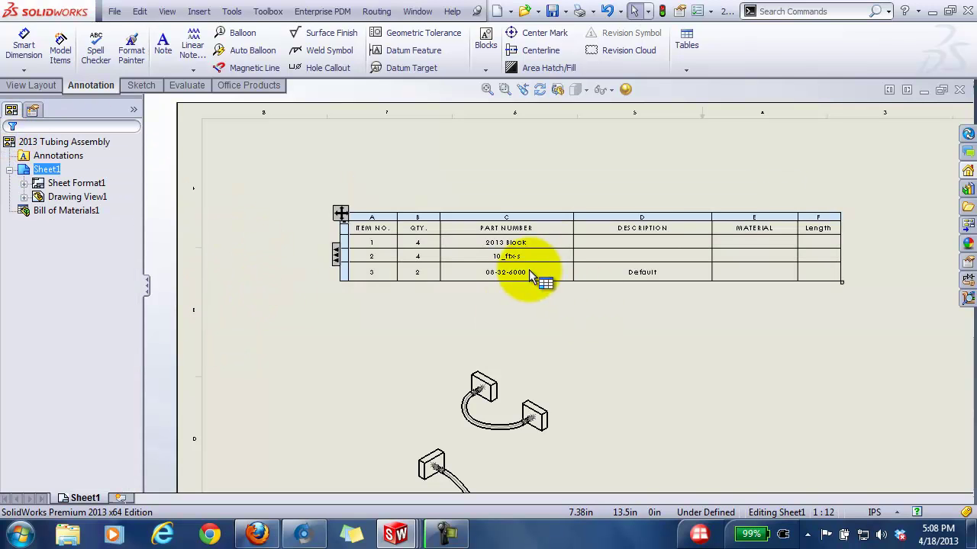
pyautogui.scroll(-2, 534, 277)
pyautogui.scroll(-2, 529, 269)
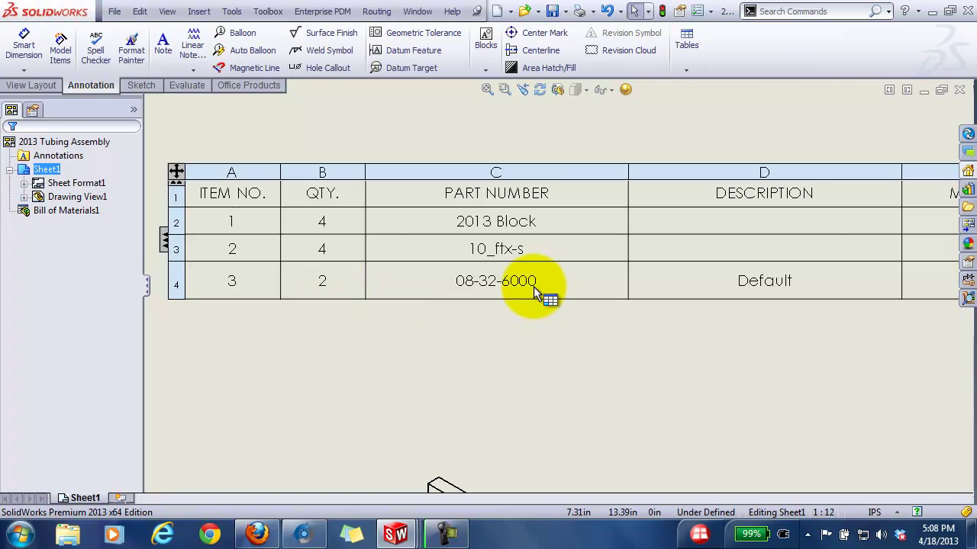
pyautogui.scroll(3, 538, 298)
pyautogui.scroll(2, 550, 349)
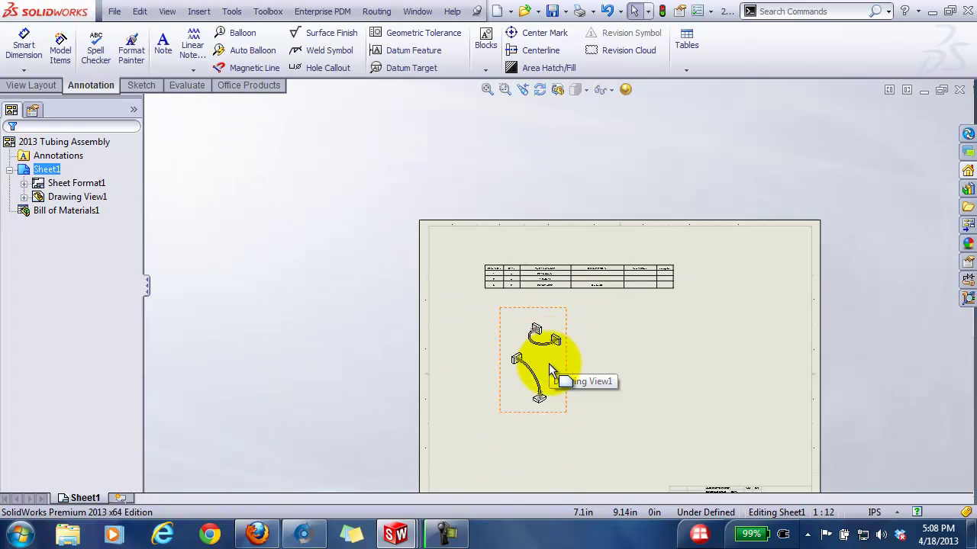
pyautogui.scroll(-1, 549, 359)
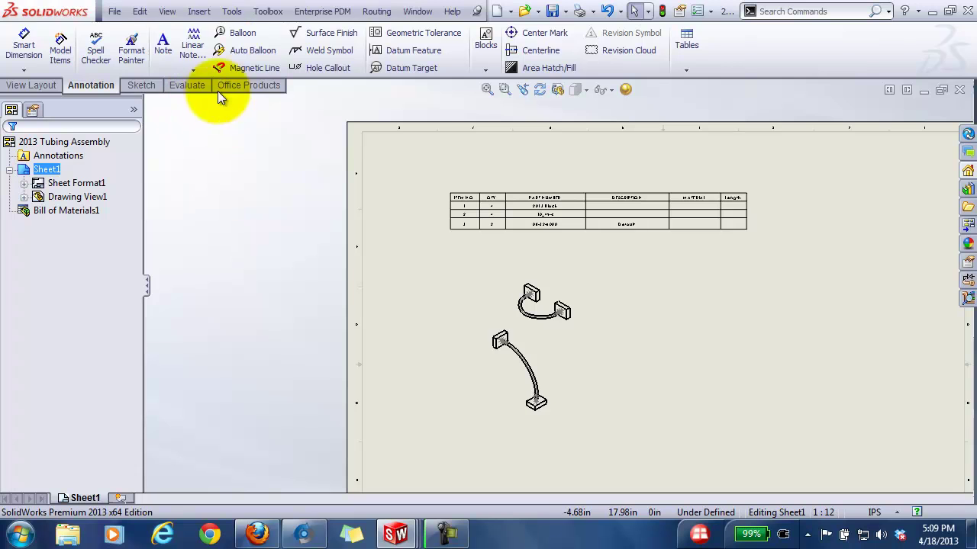
pyautogui.click(245, 55)
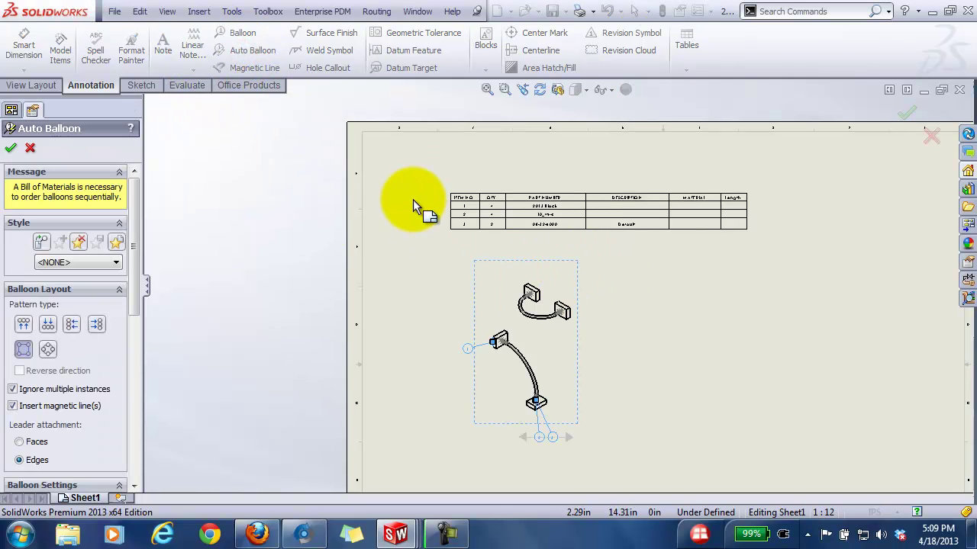